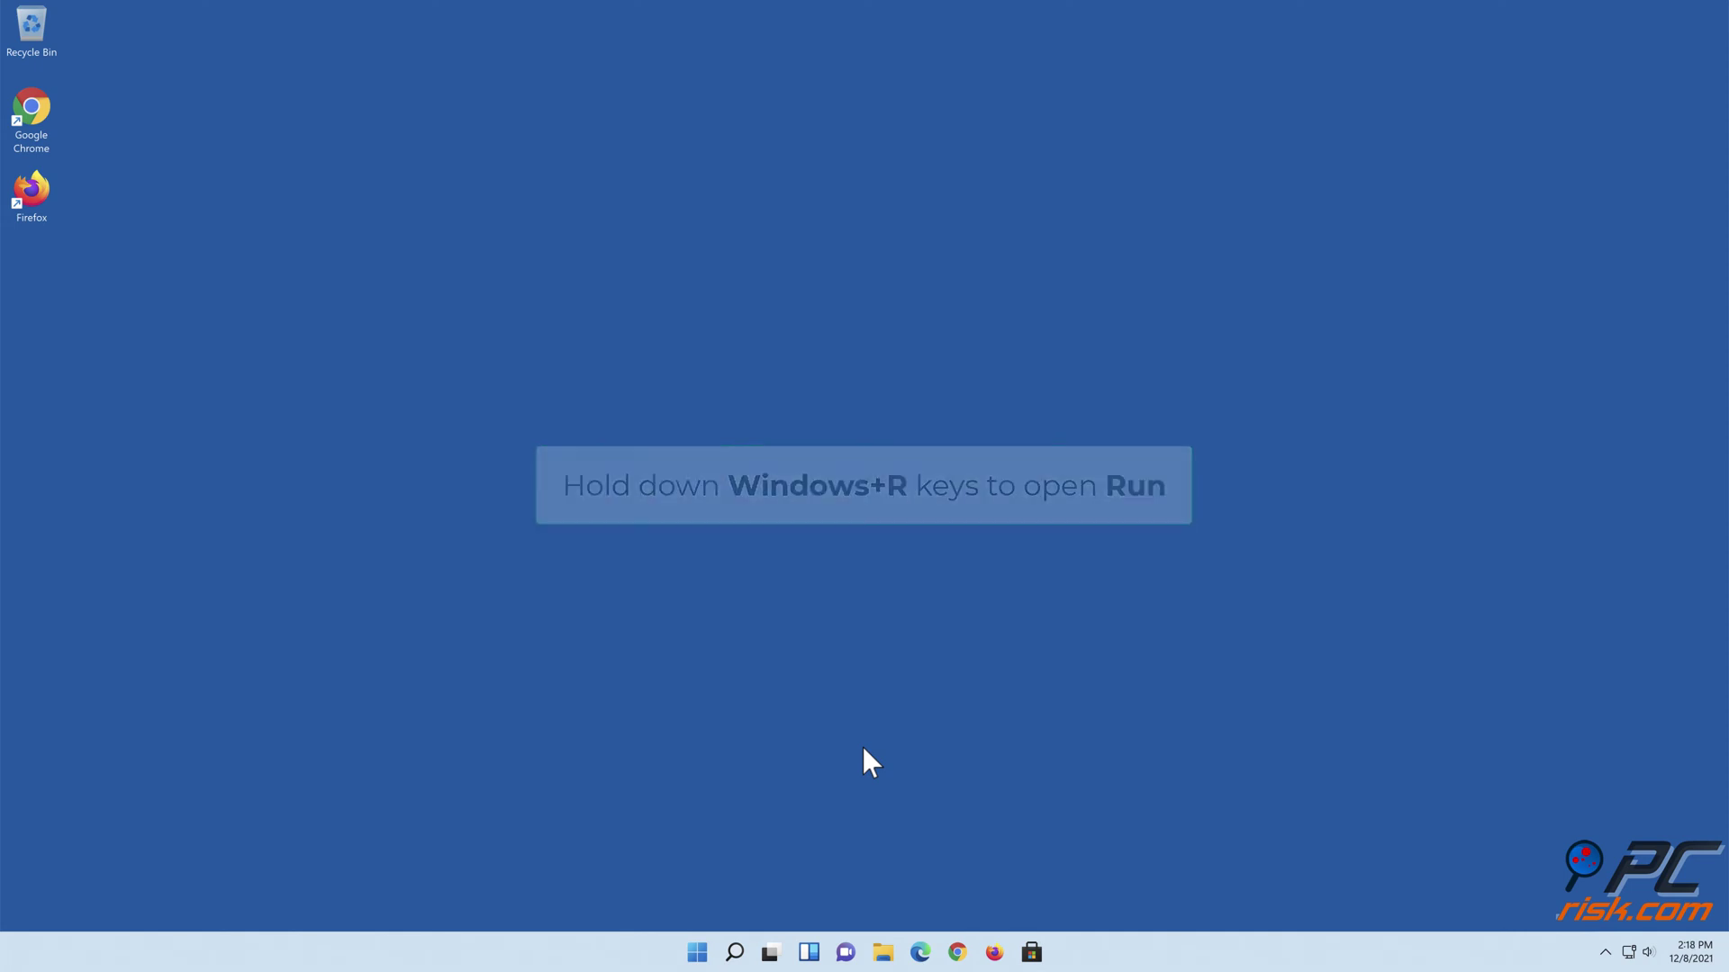
Run firewall.cpl from the Run dialog to open Windows Defender Firewall.
key(super+r)
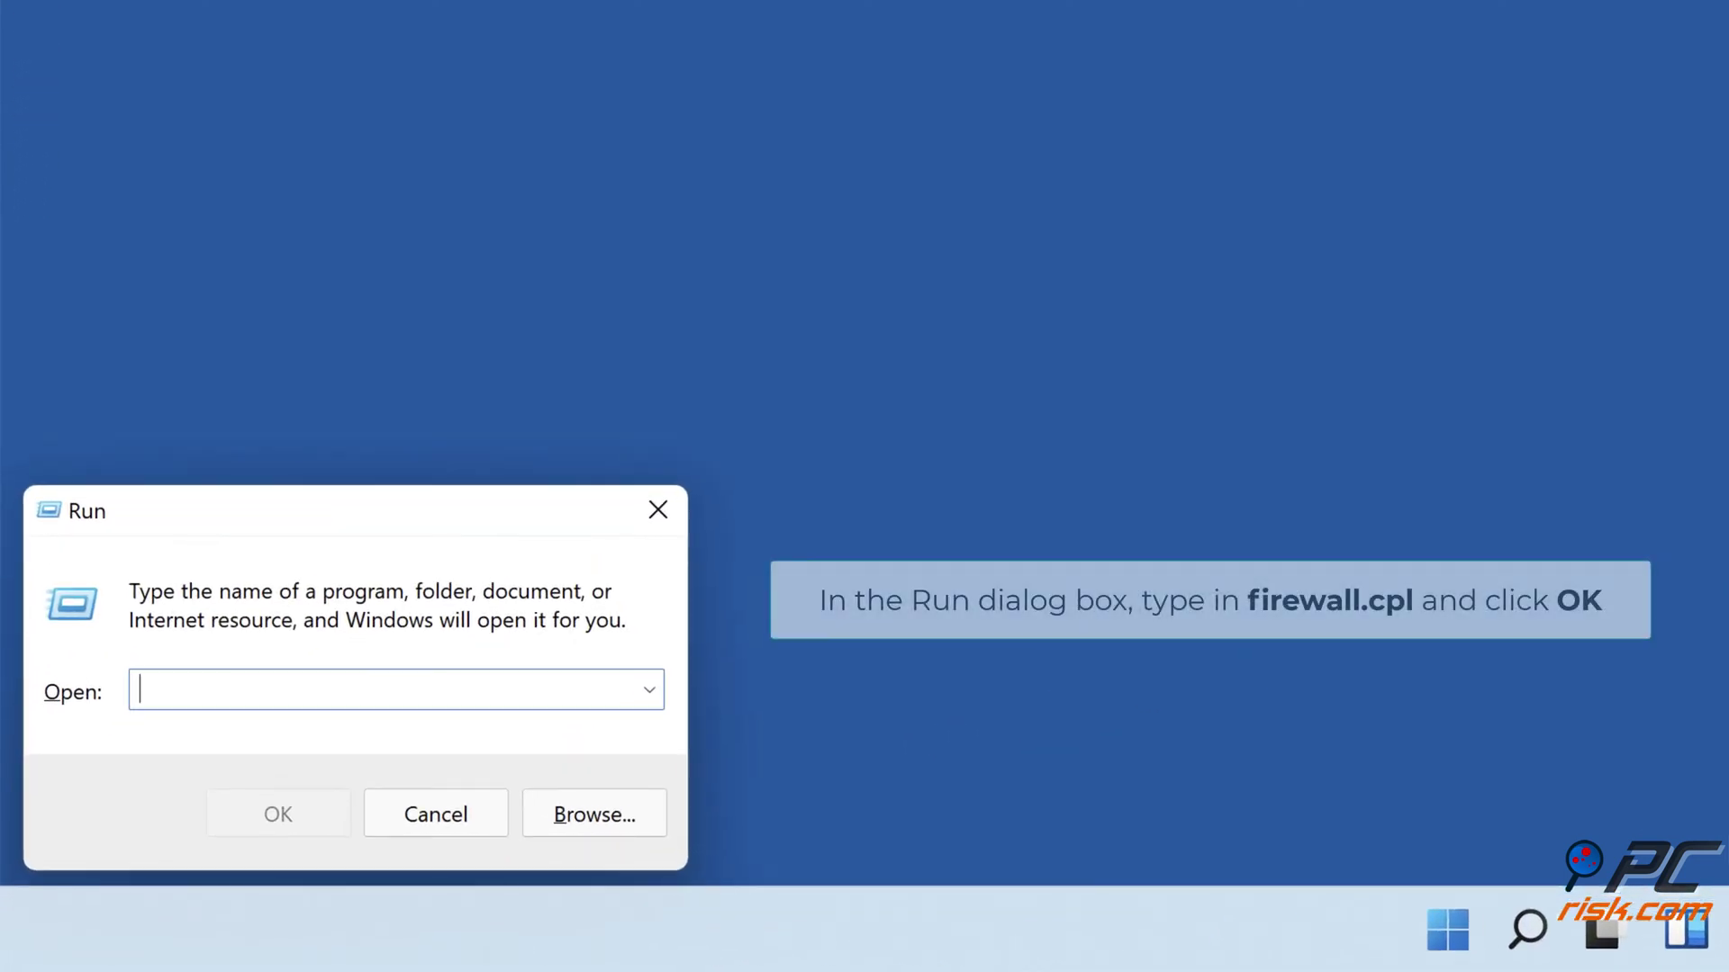
text(firewall.cpl)
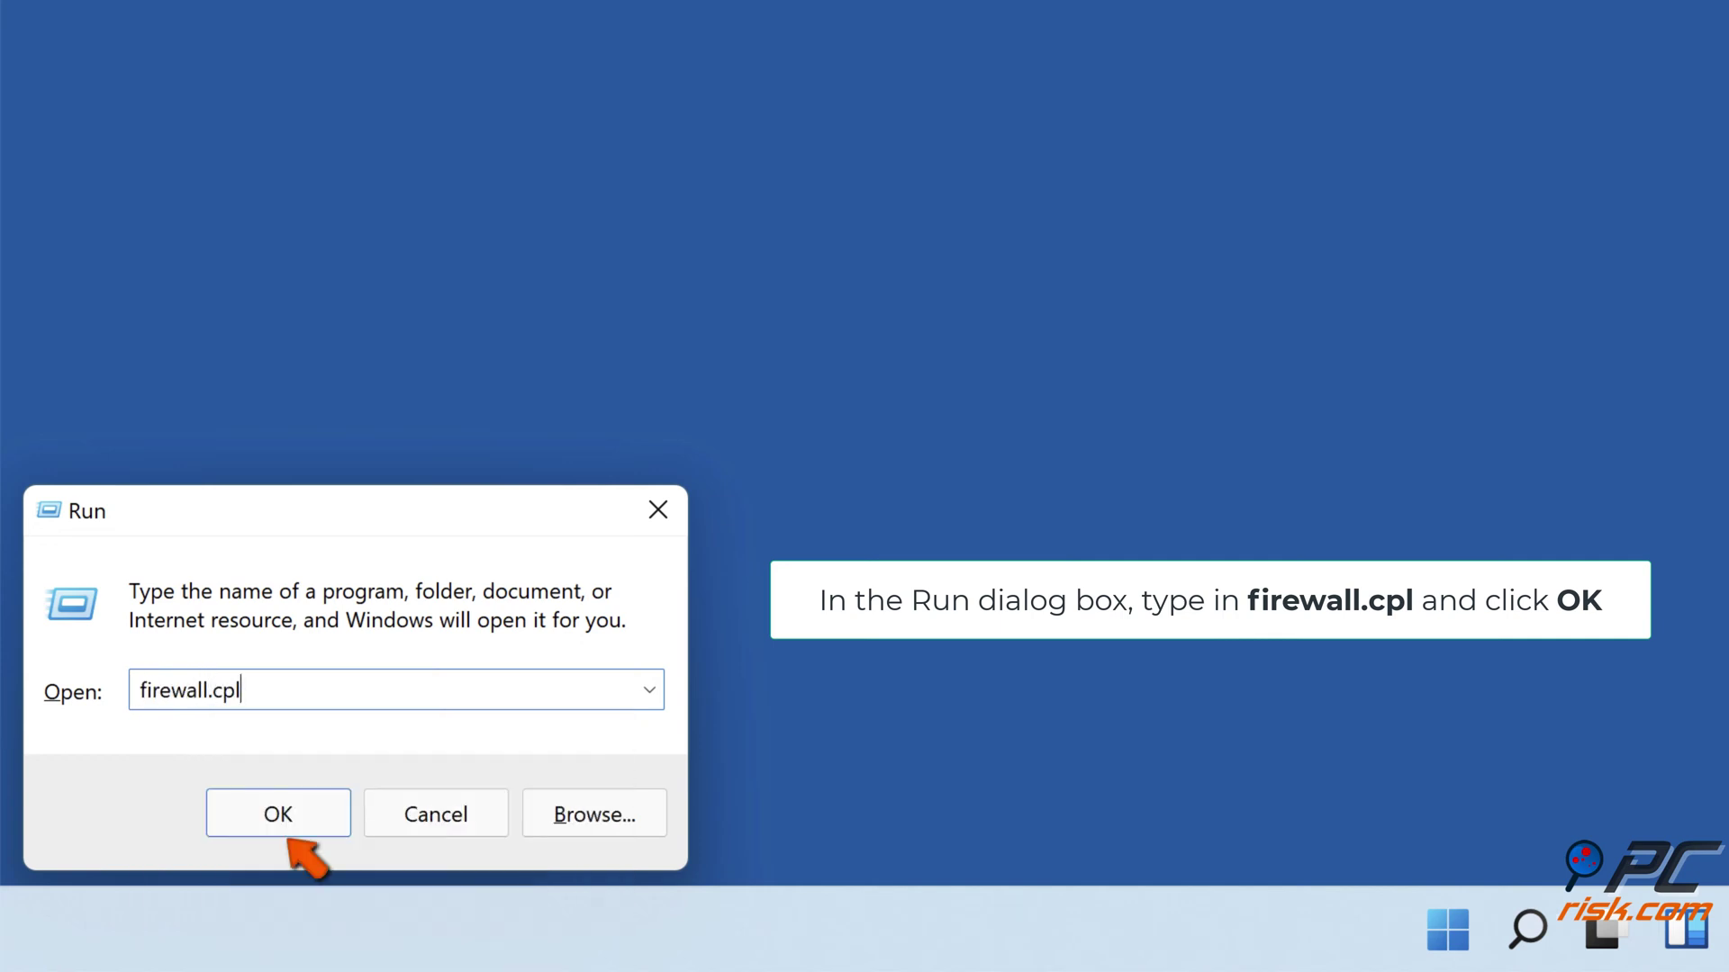
click(274, 829)
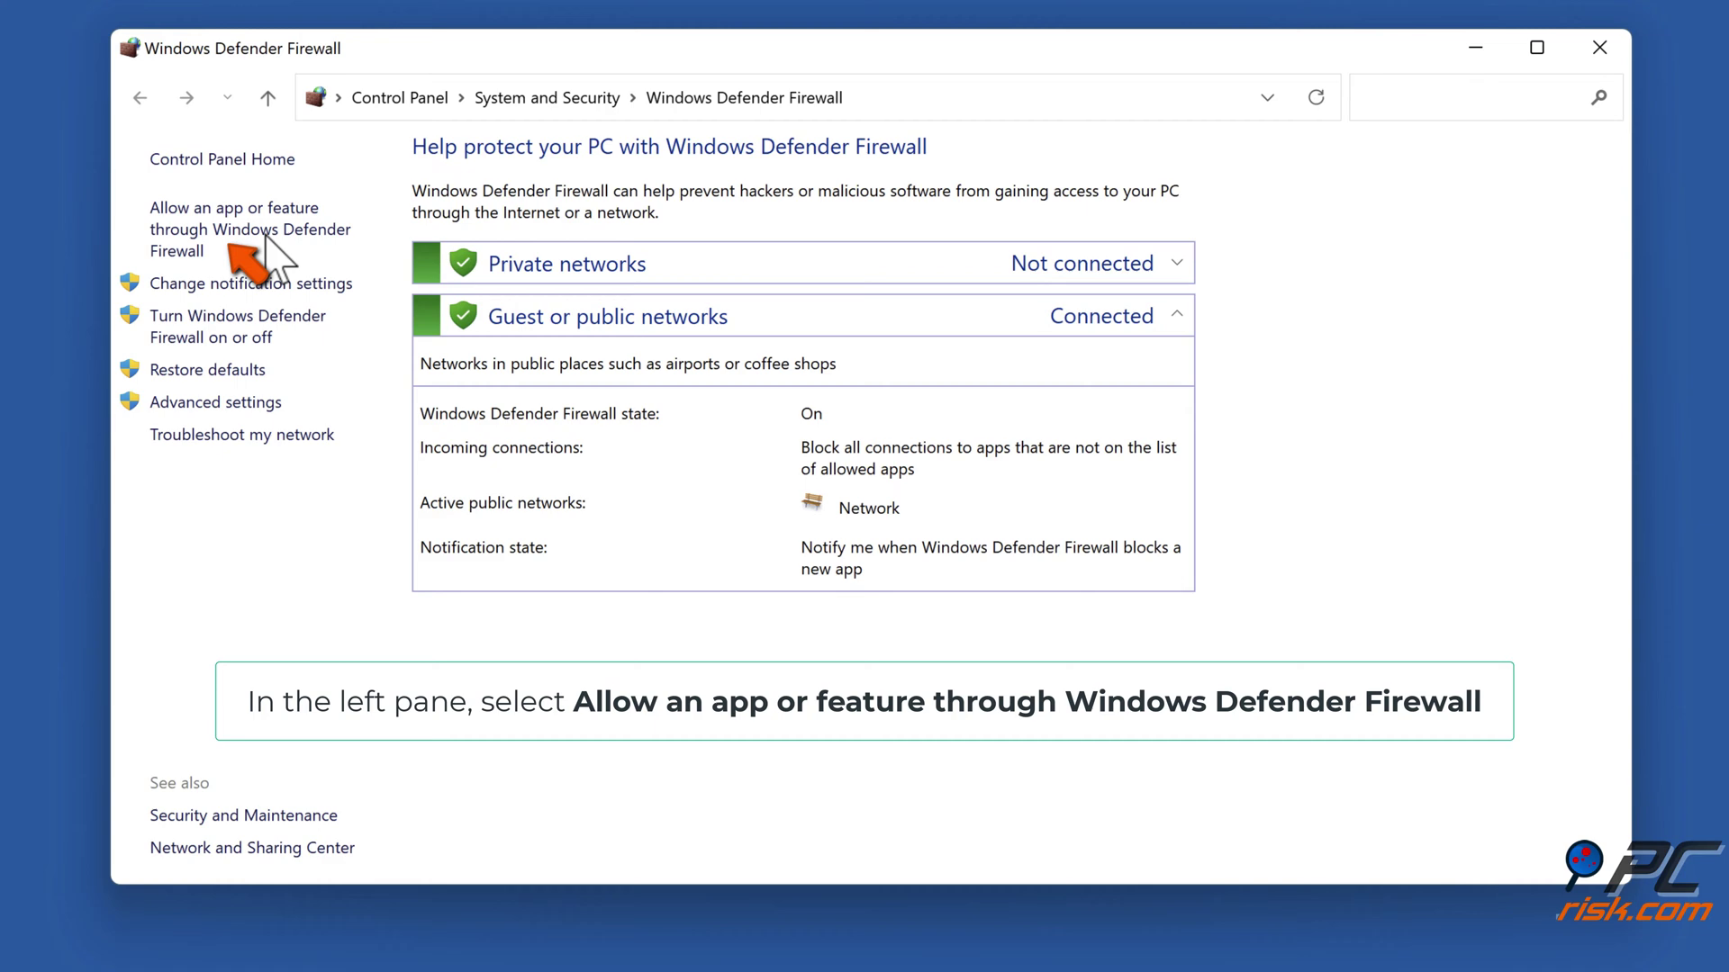
Allow Remote Desktop through the firewall on both Private and Public networks and save.
click(266, 236)
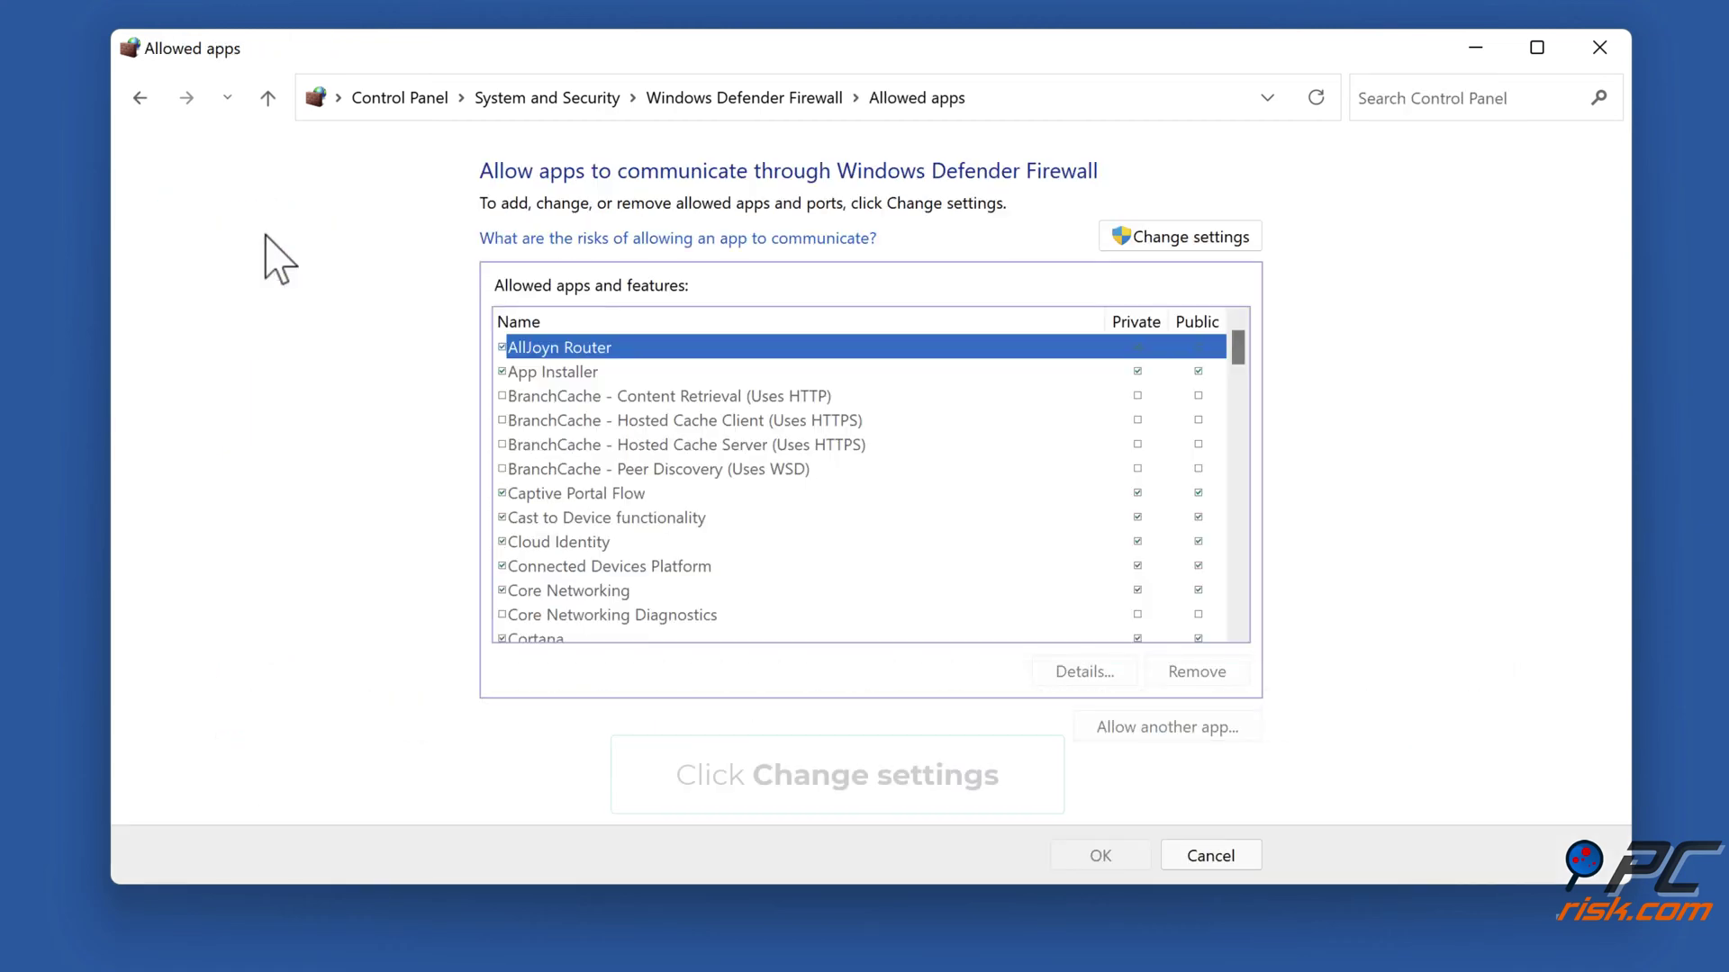
click(1193, 247)
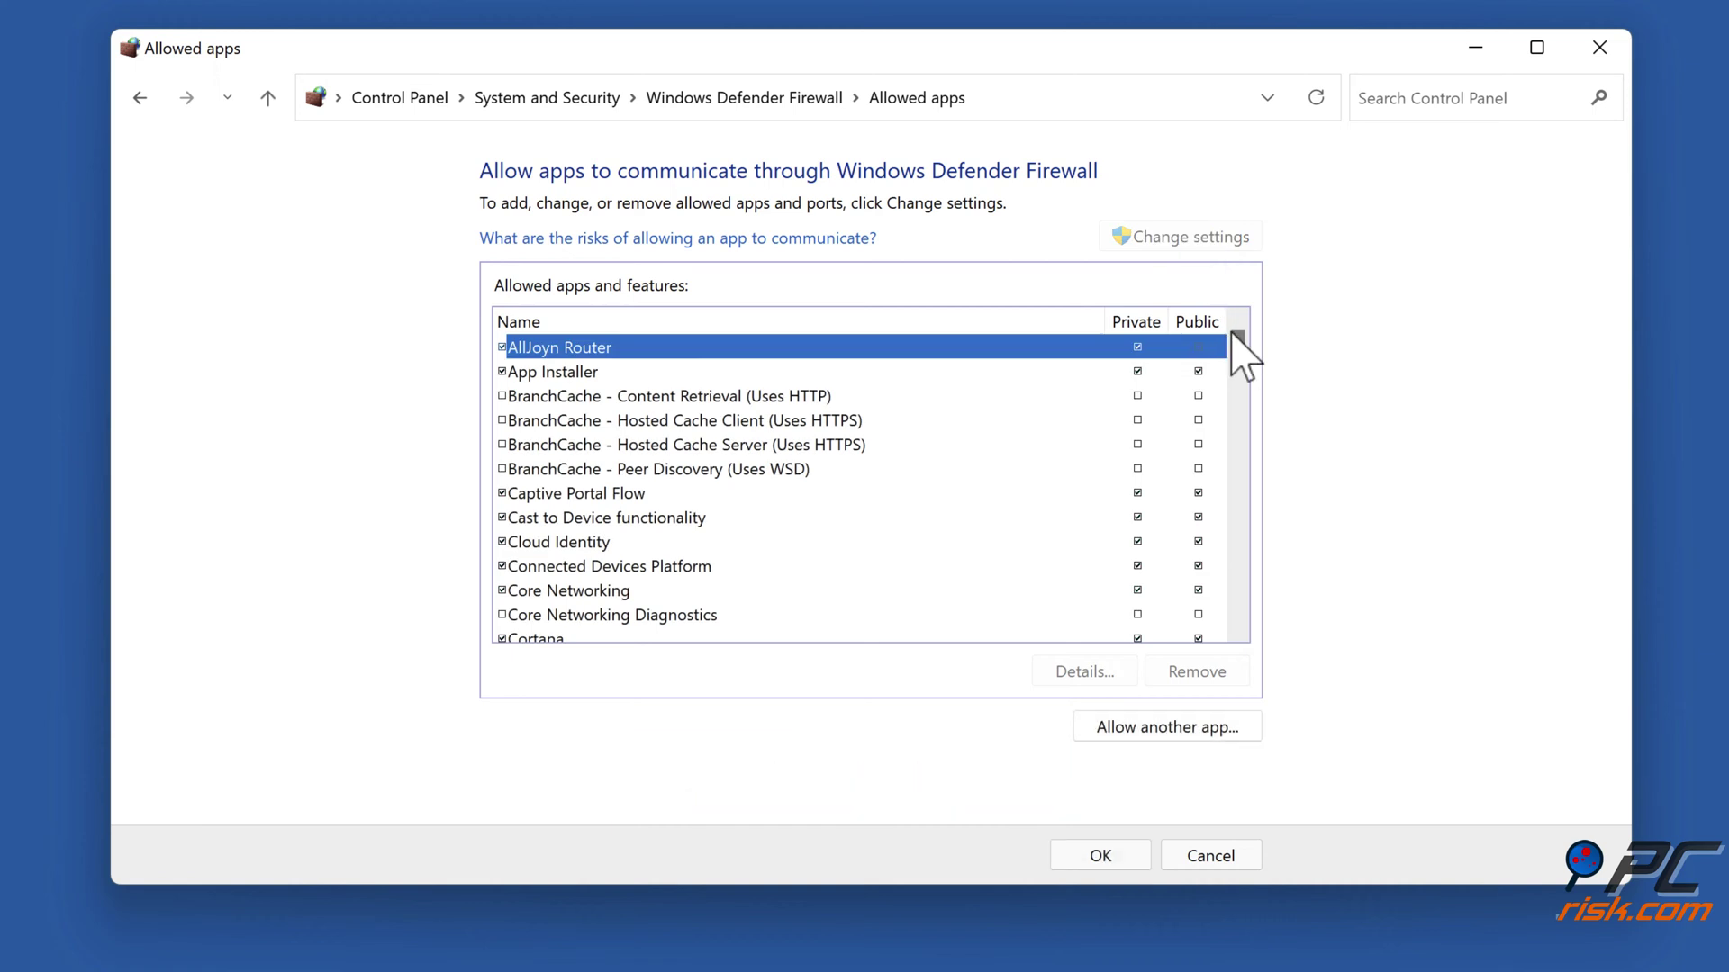
drag(1242, 346, 1220, 484)
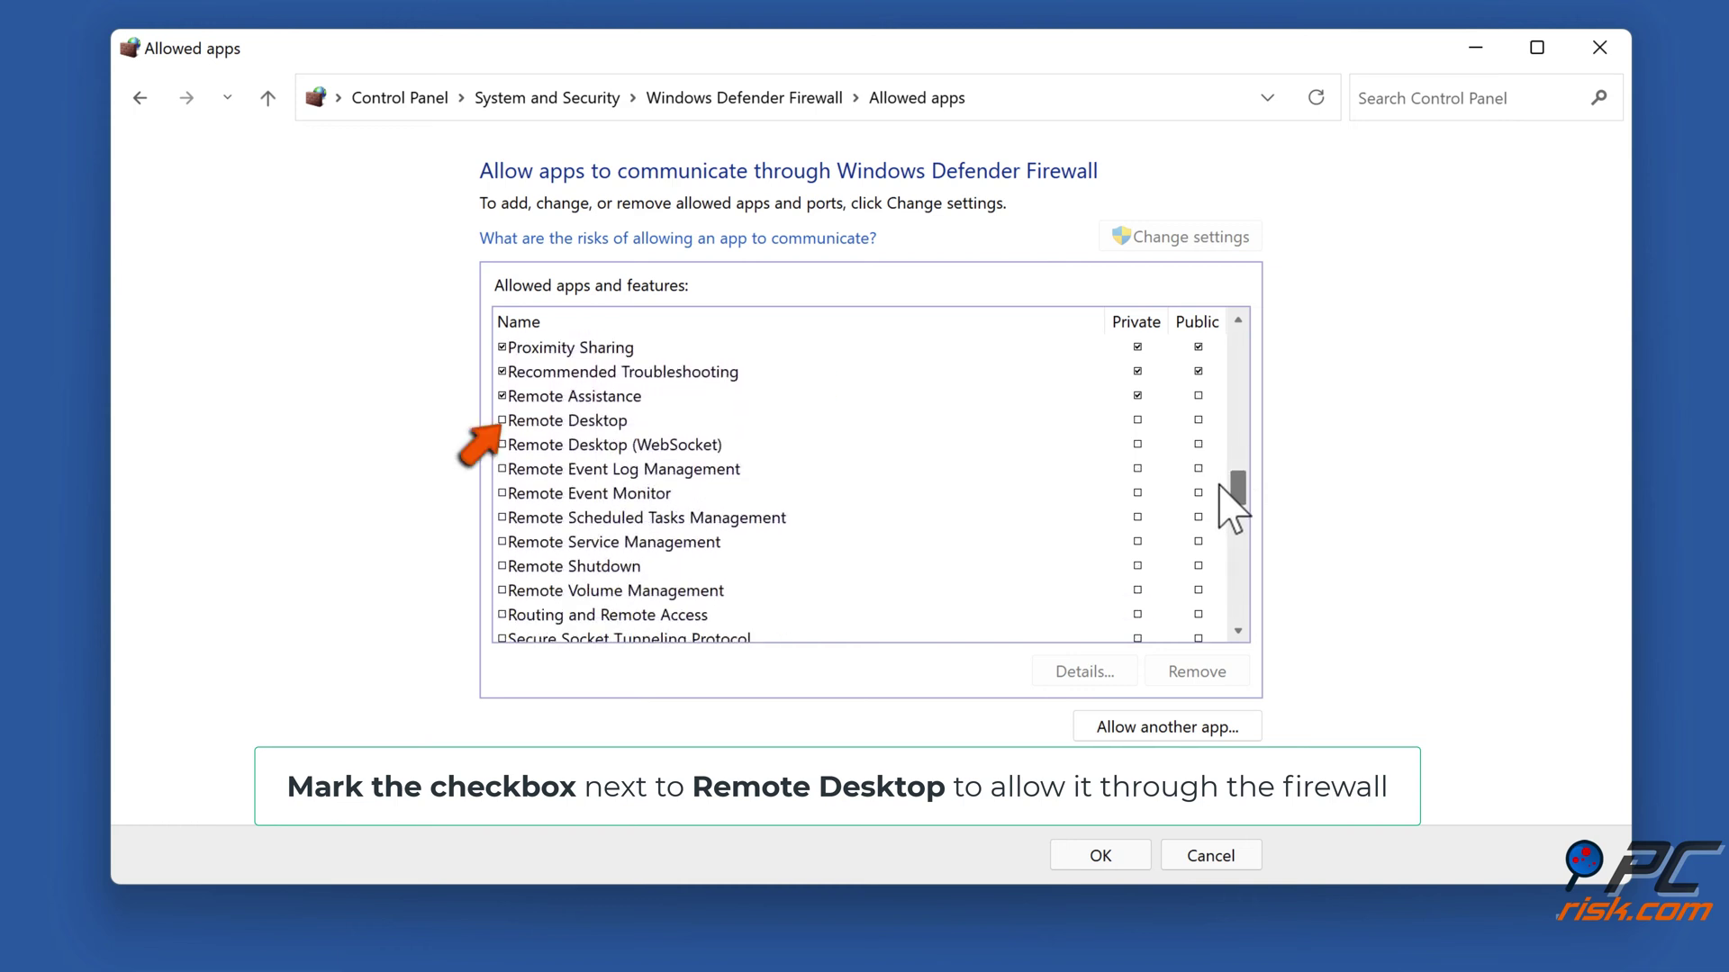
click(502, 420)
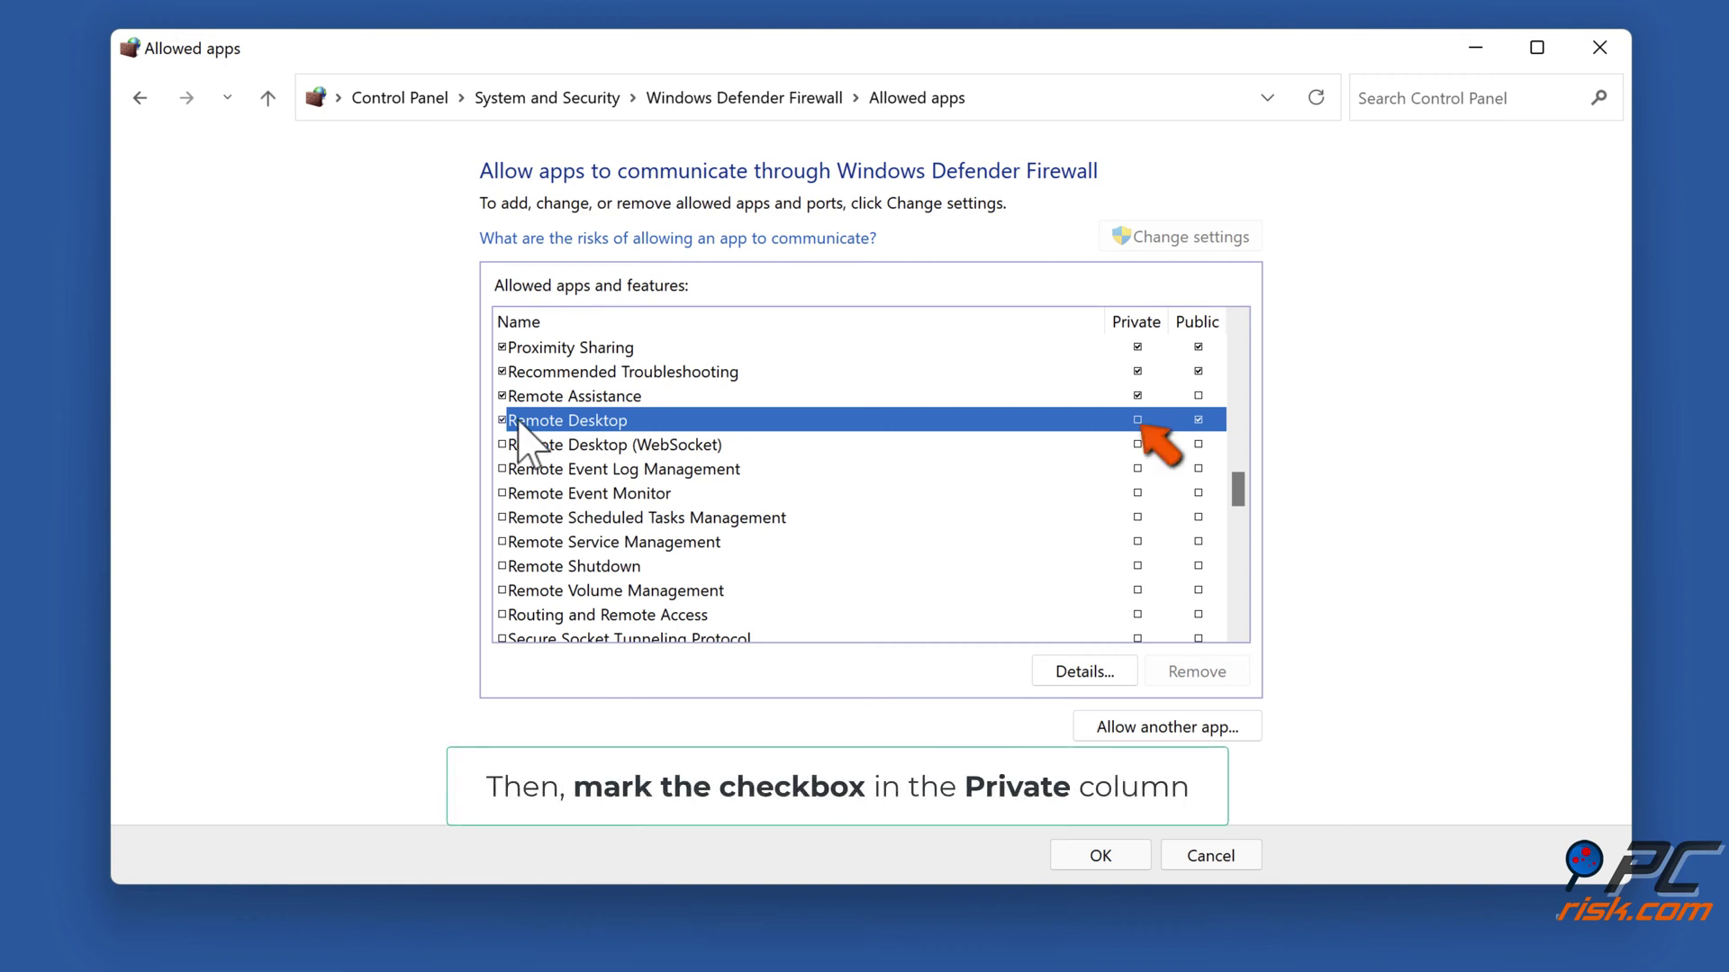
click(1137, 419)
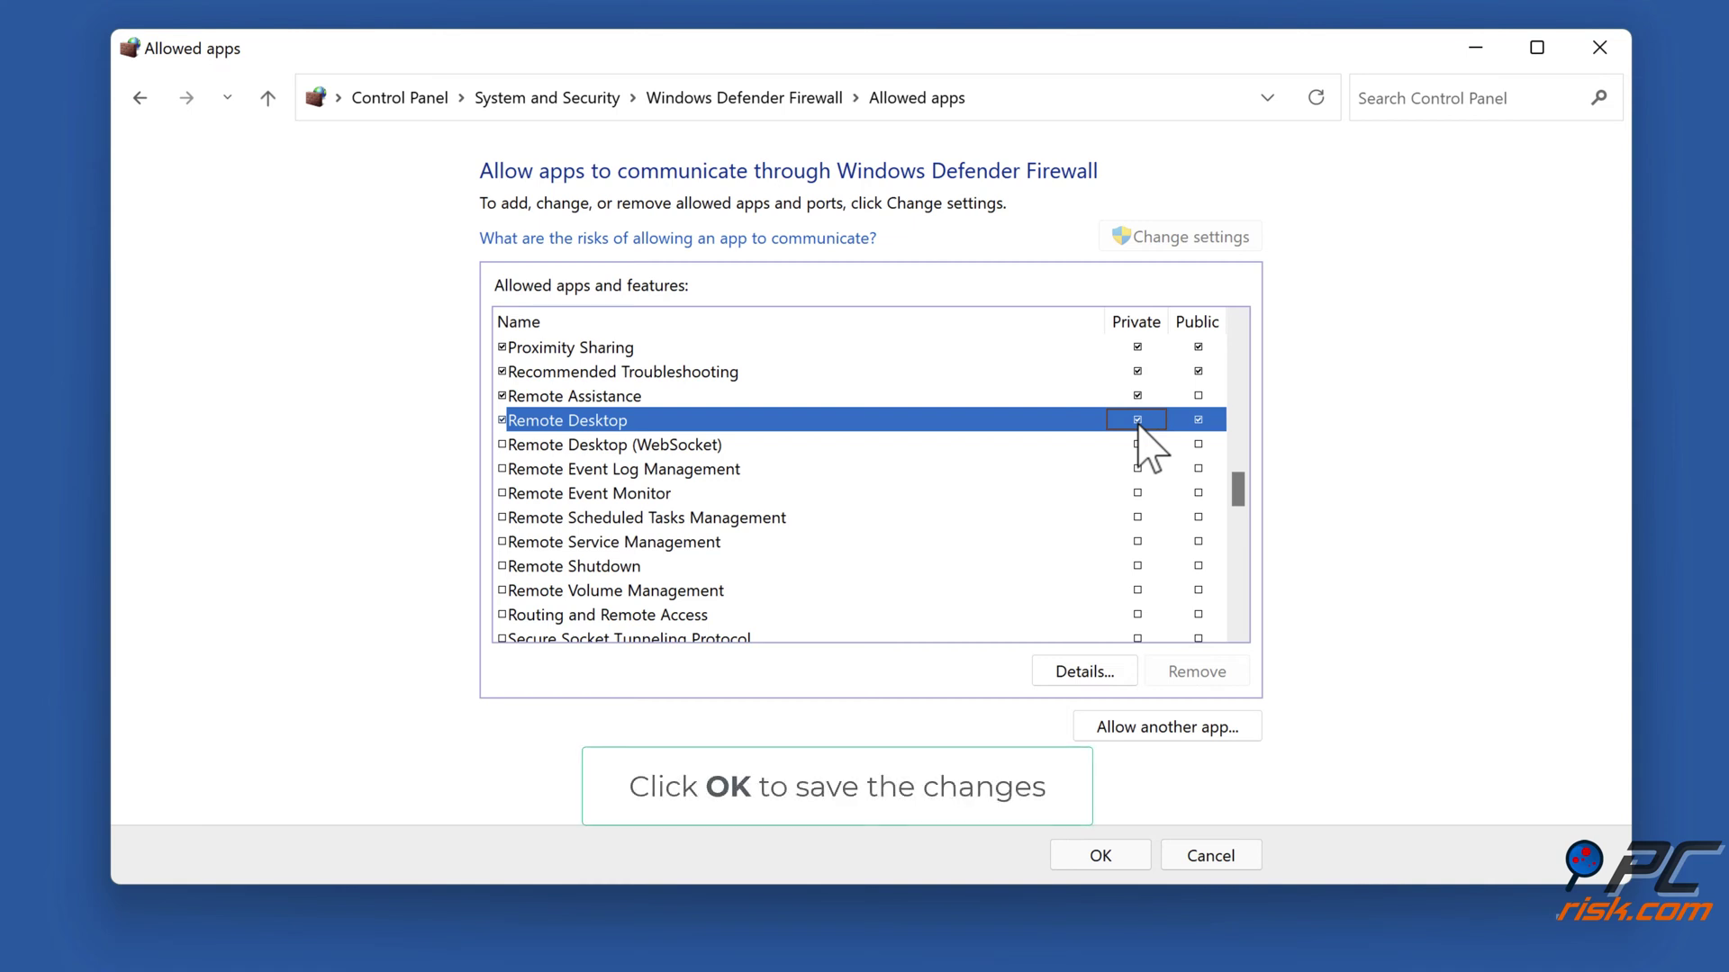
click(1102, 857)
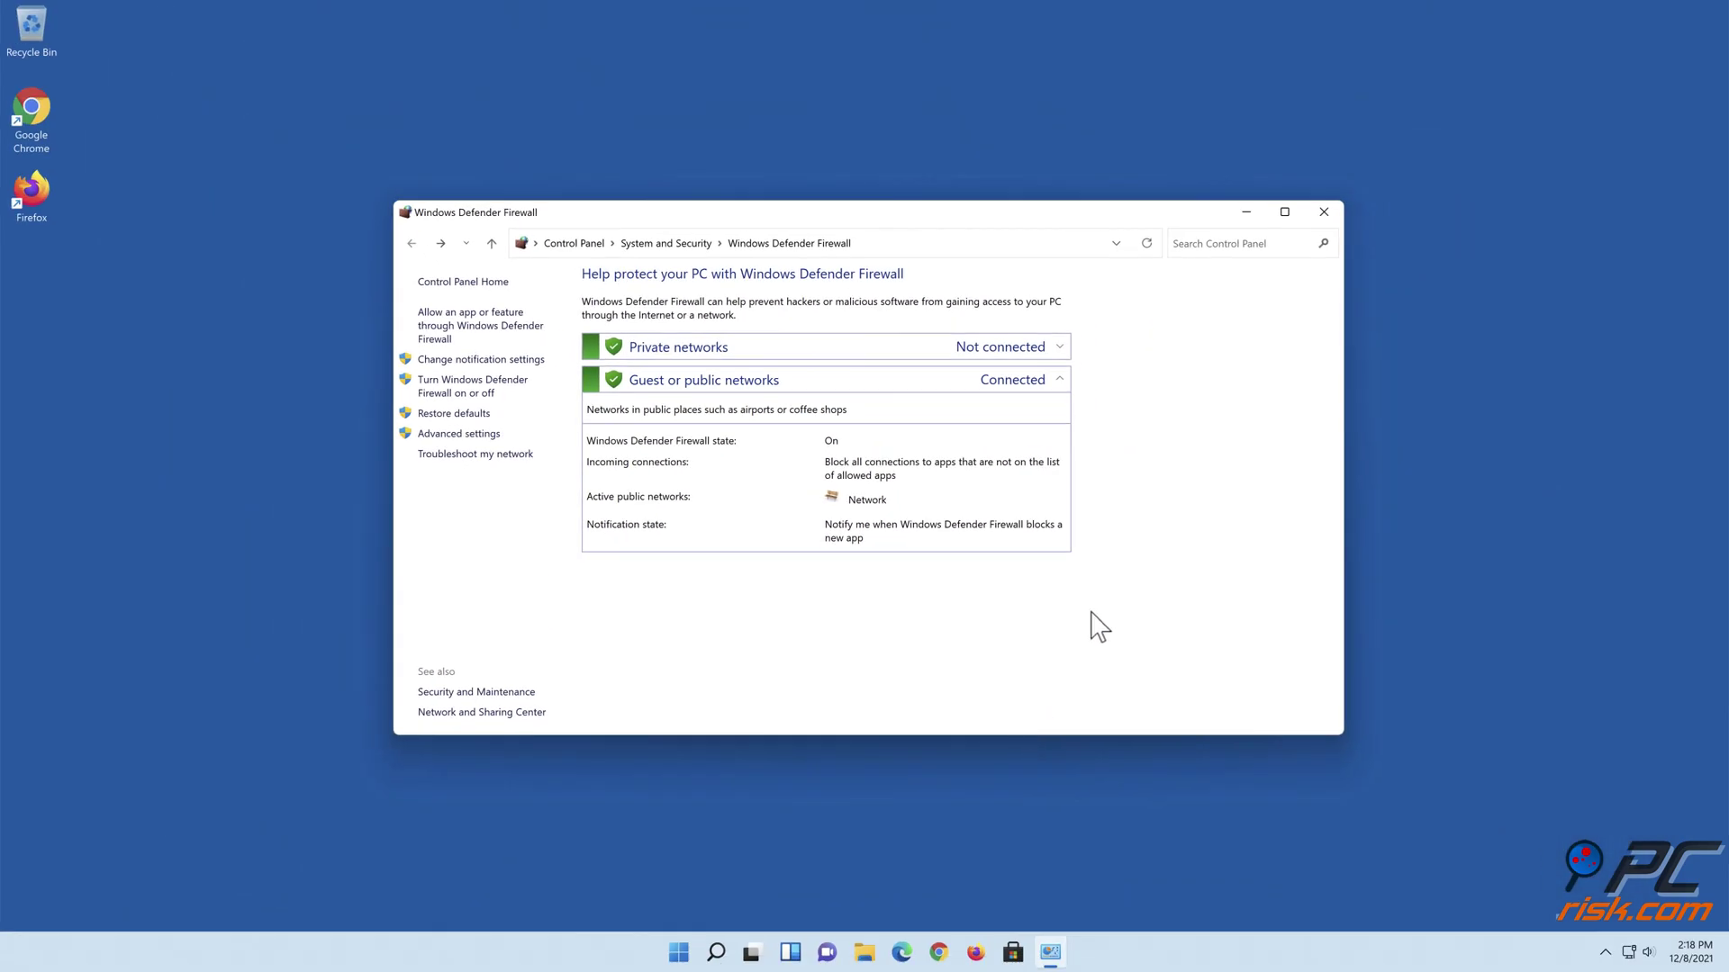
Close the firewall window and launch Settings from the Start button's context menu.
click(1323, 215)
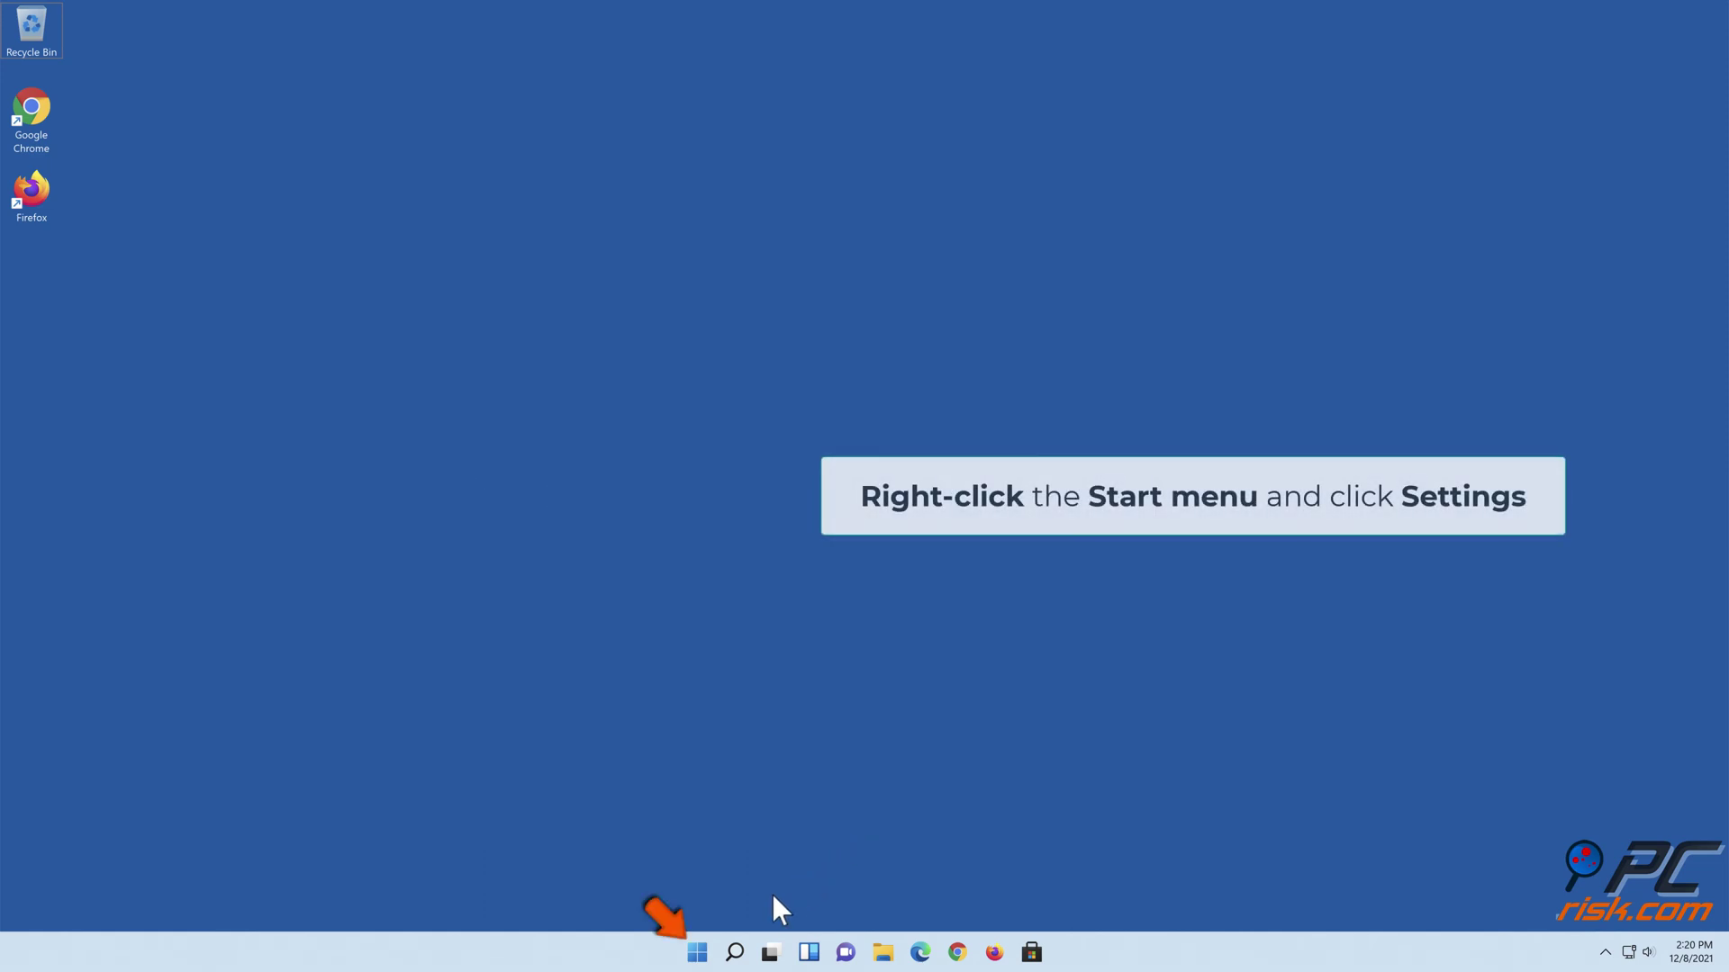
right_click(698, 955)
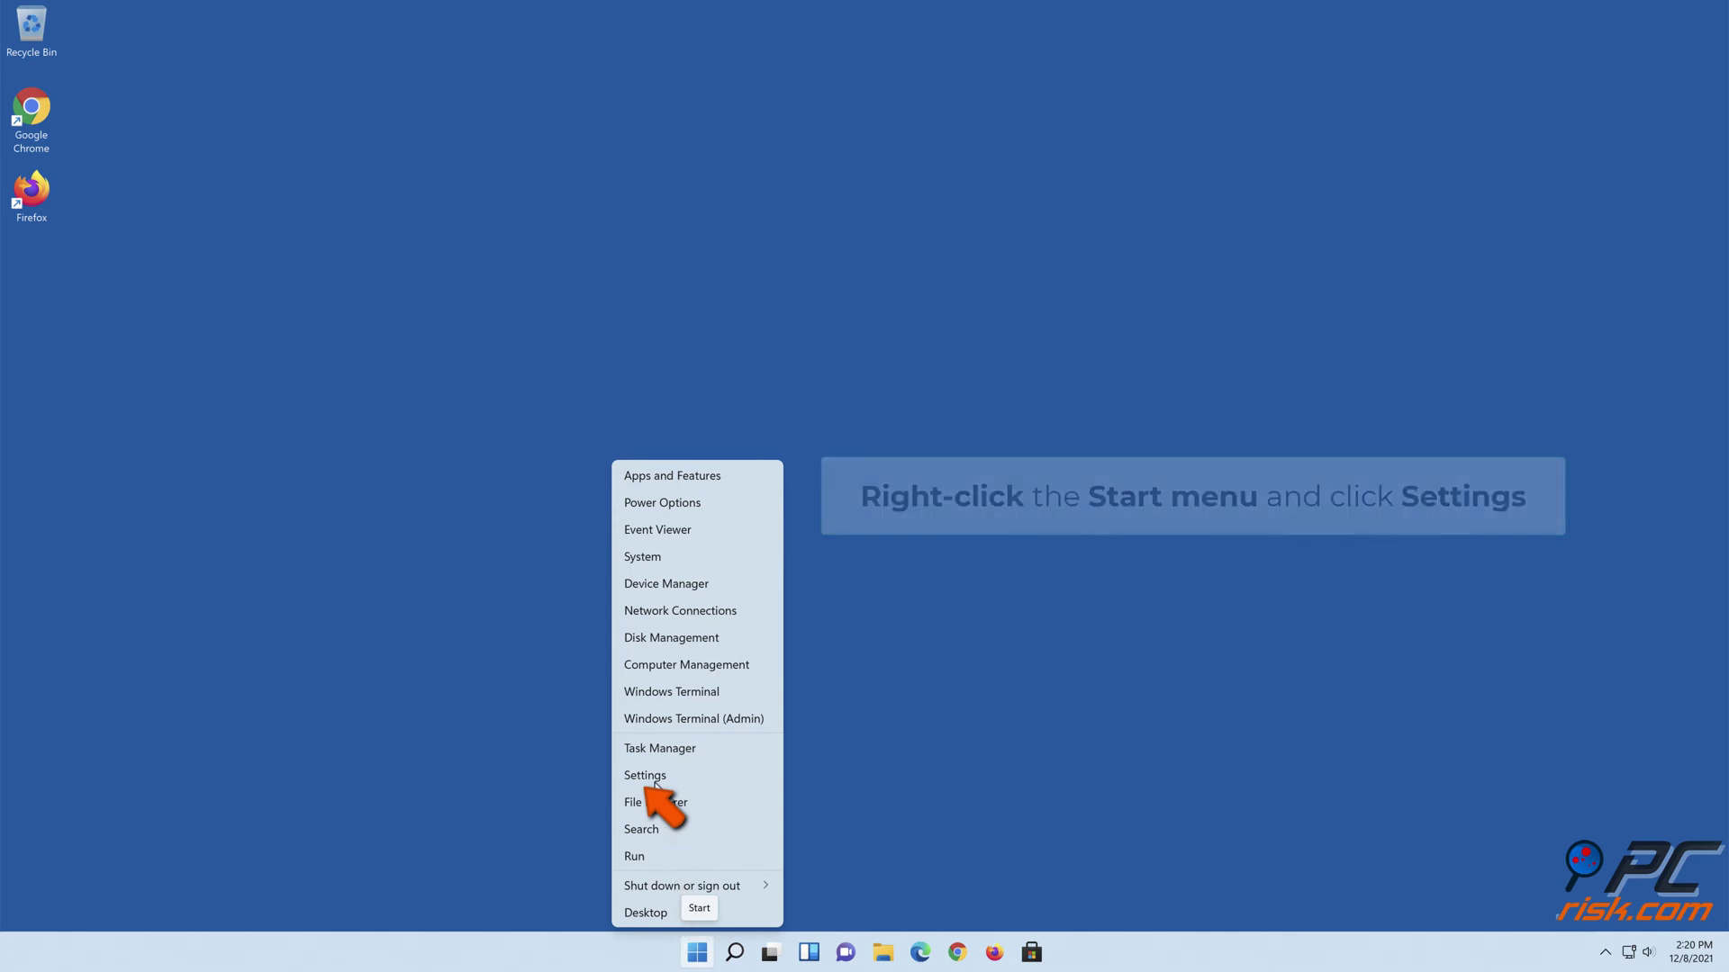
click(654, 779)
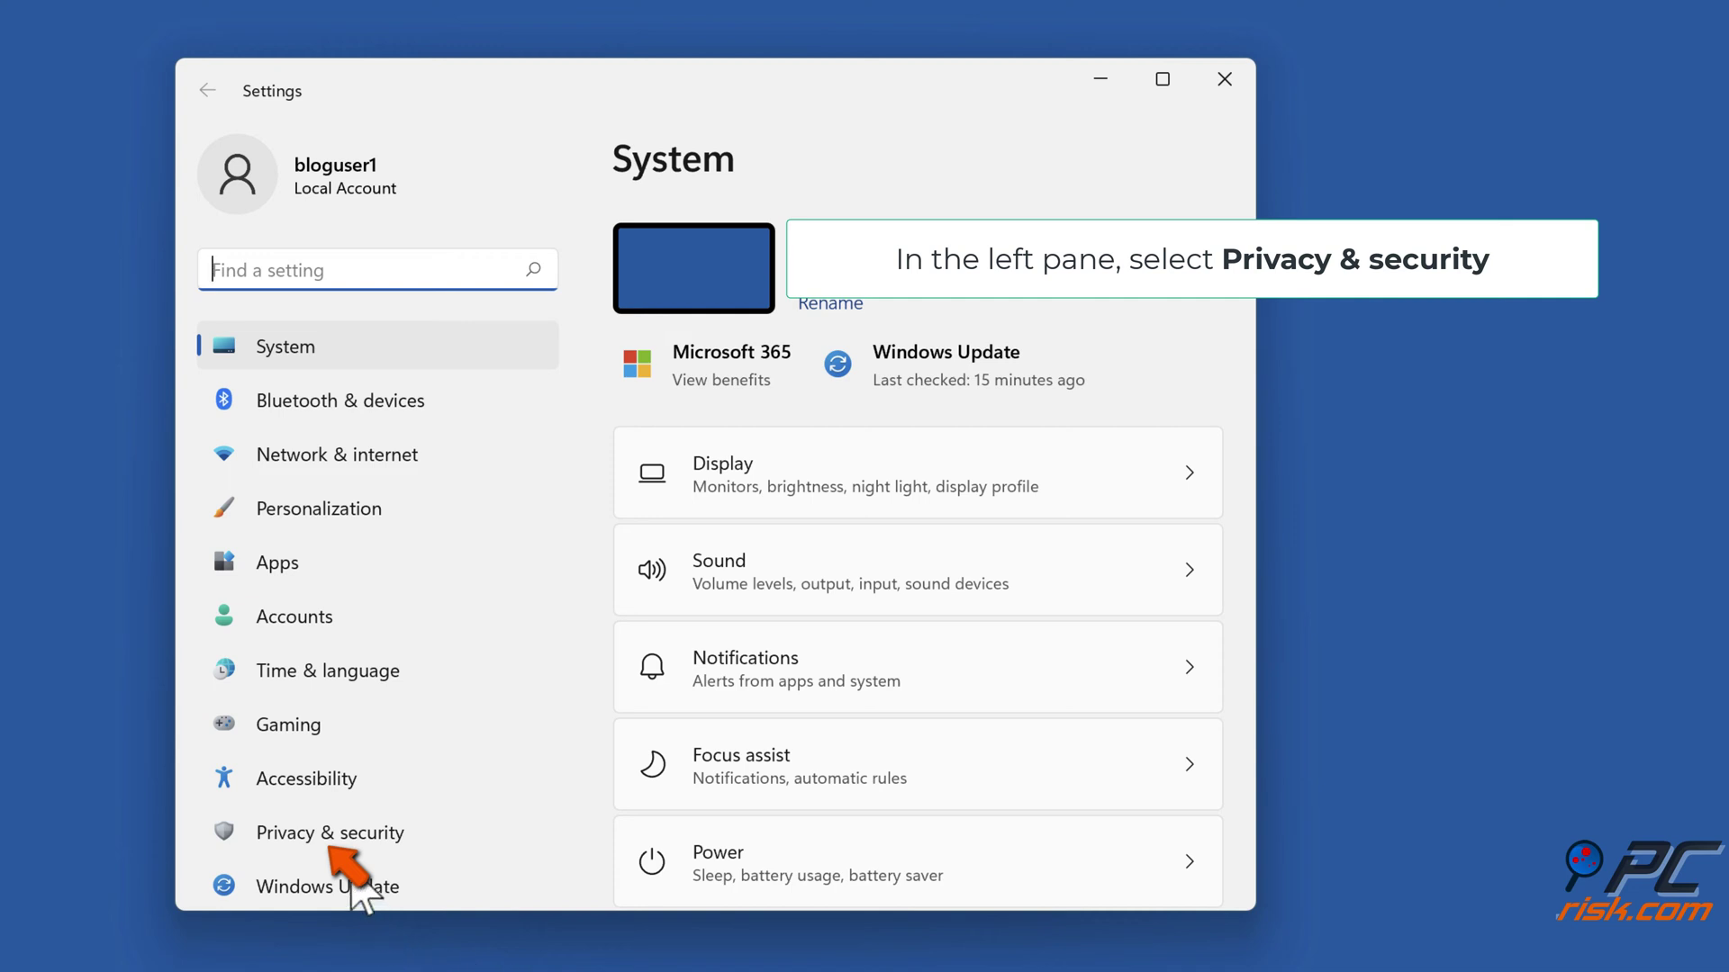
From Privacy & security > For developers, open the Remote Desktop settings in System Properties.
click(329, 845)
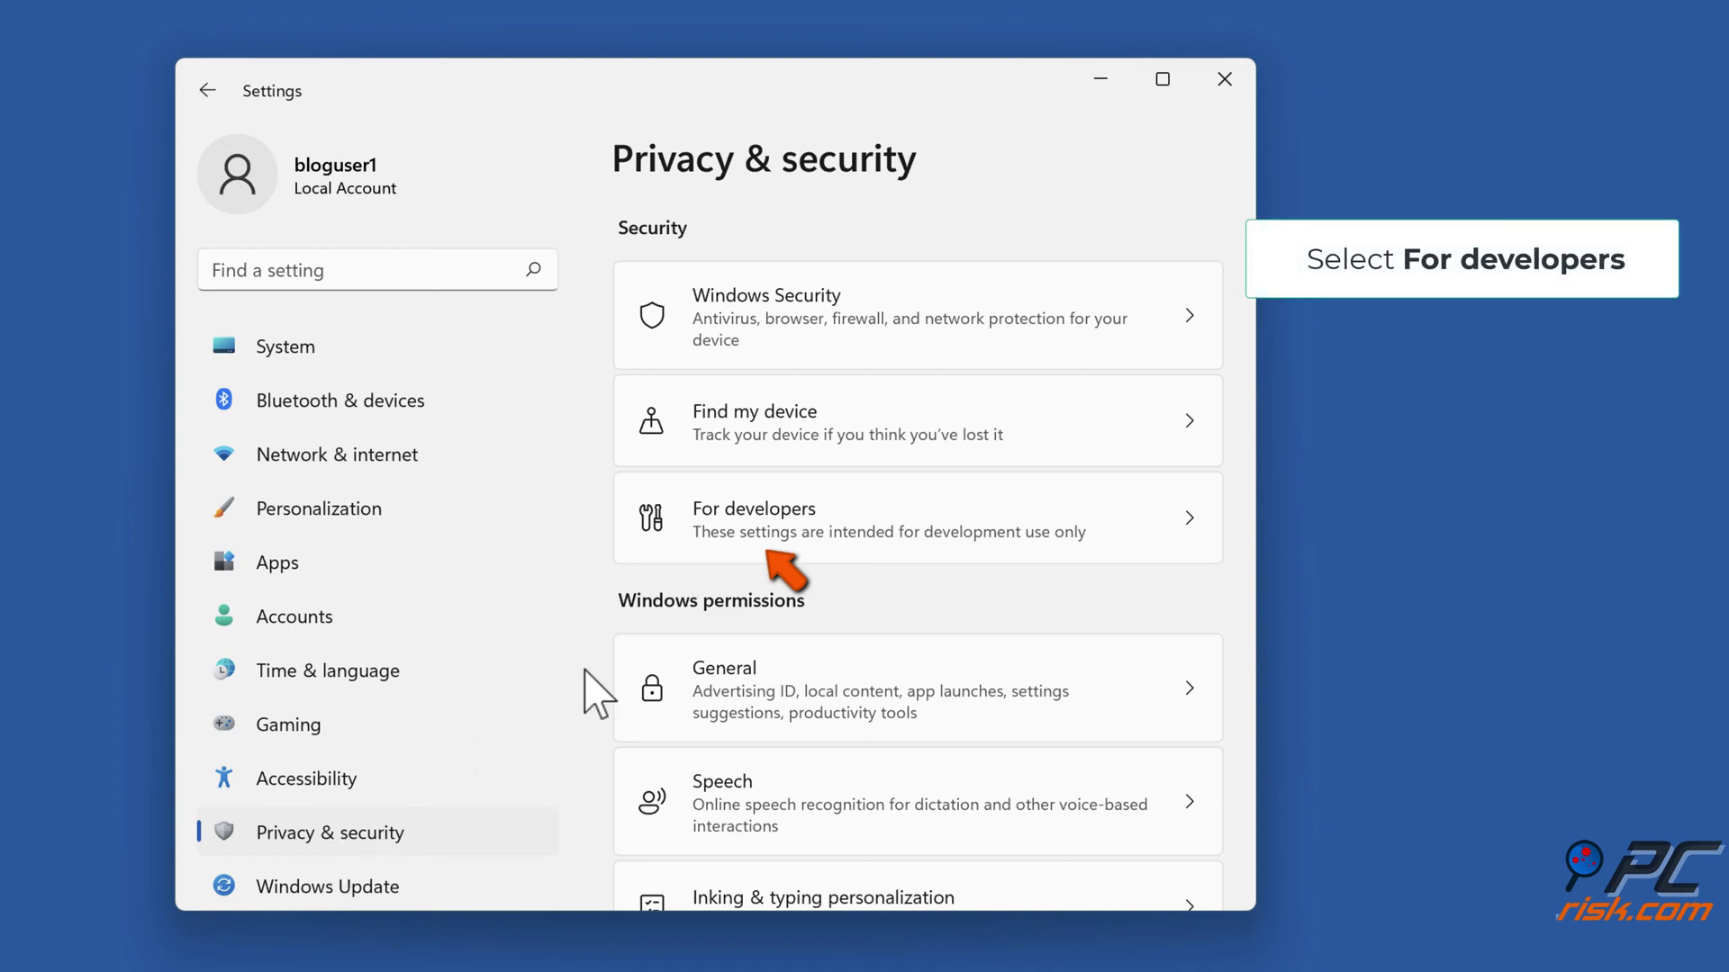
click(739, 546)
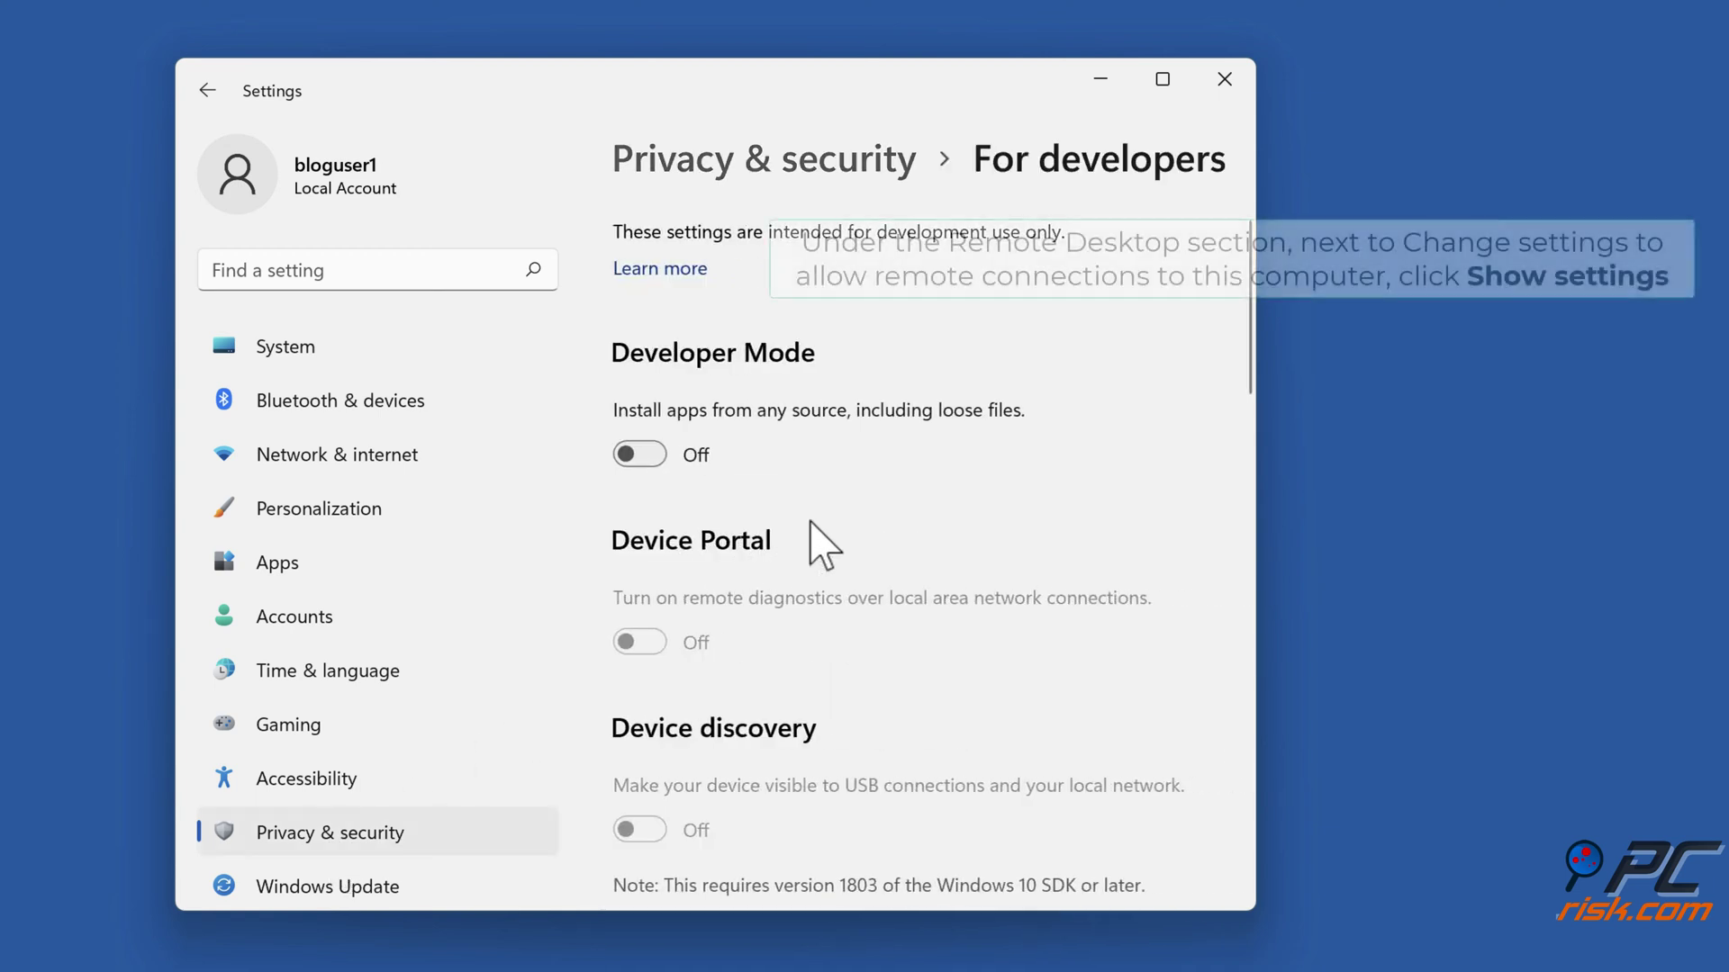
scroll(873, 521, down, 4)
scroll(878, 522, down, 3)
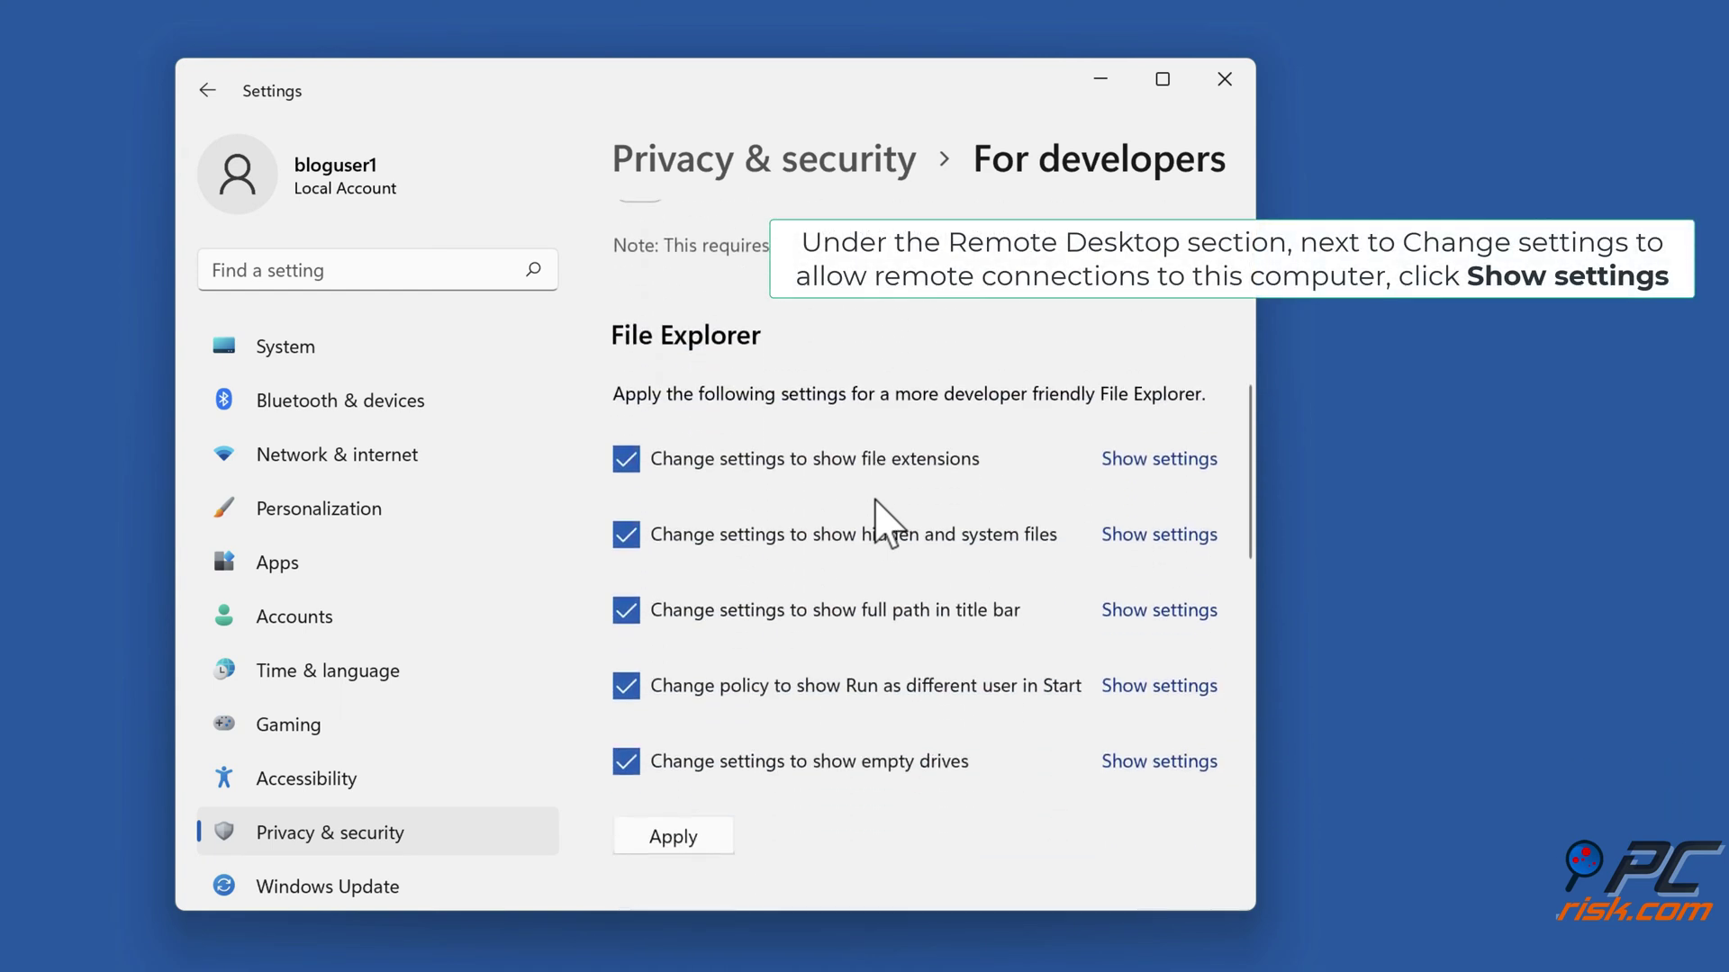
scroll(882, 522, down, 5)
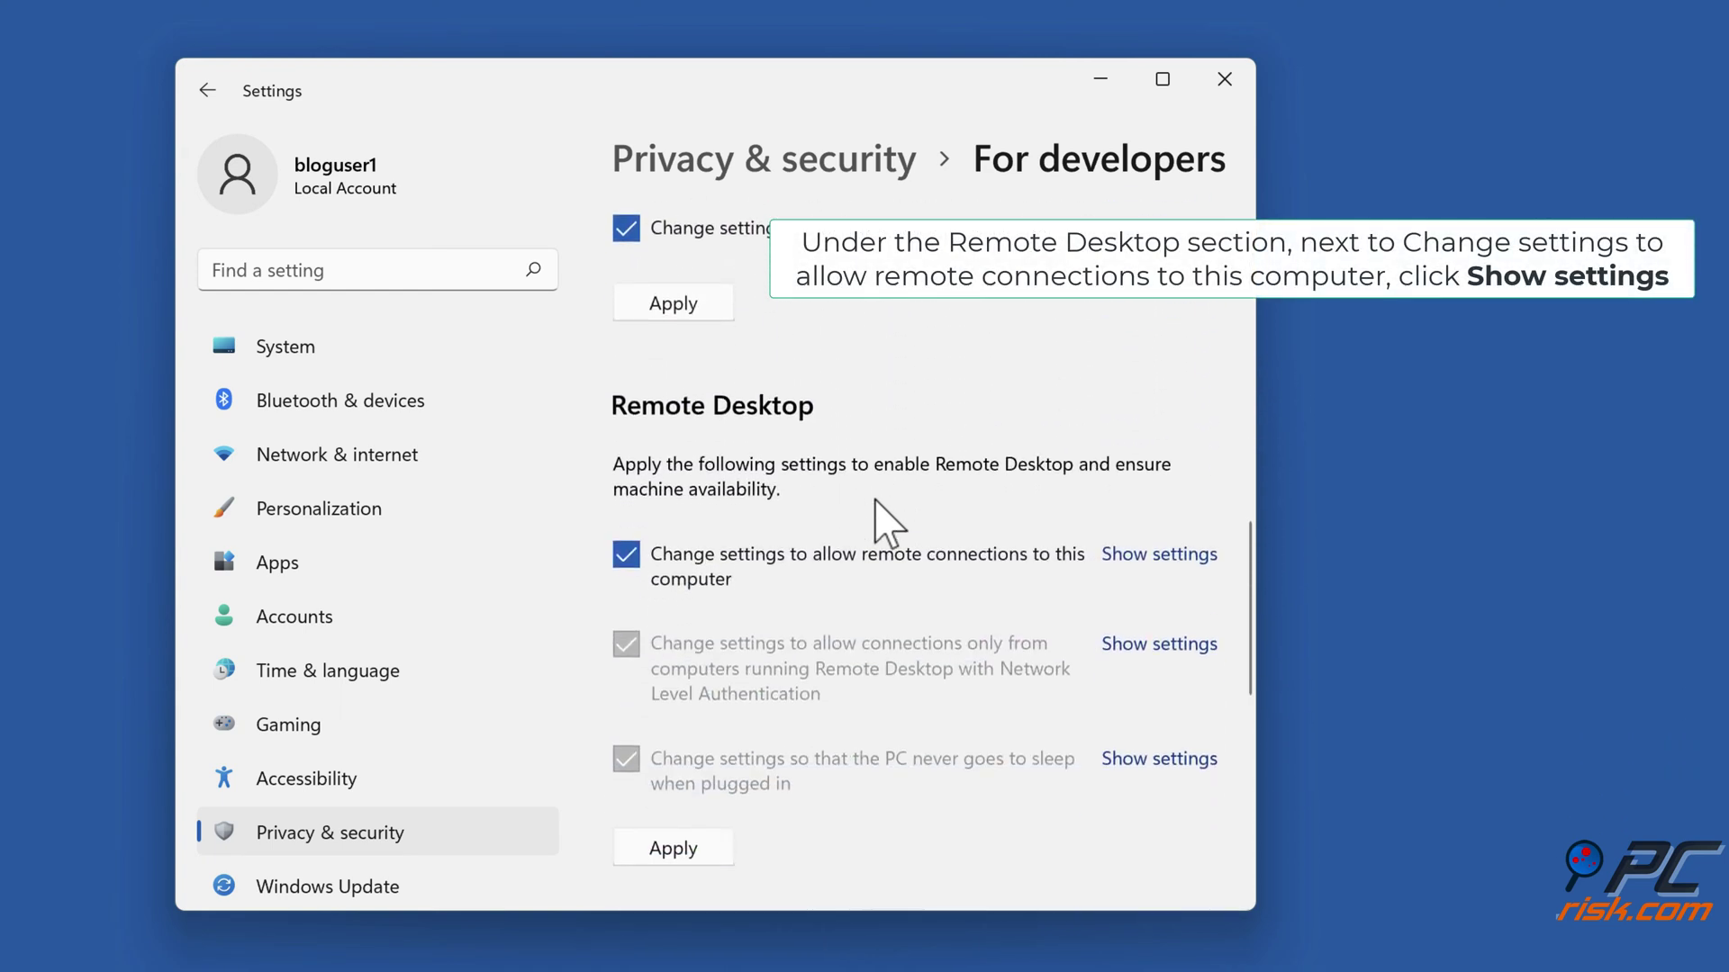
click(1164, 543)
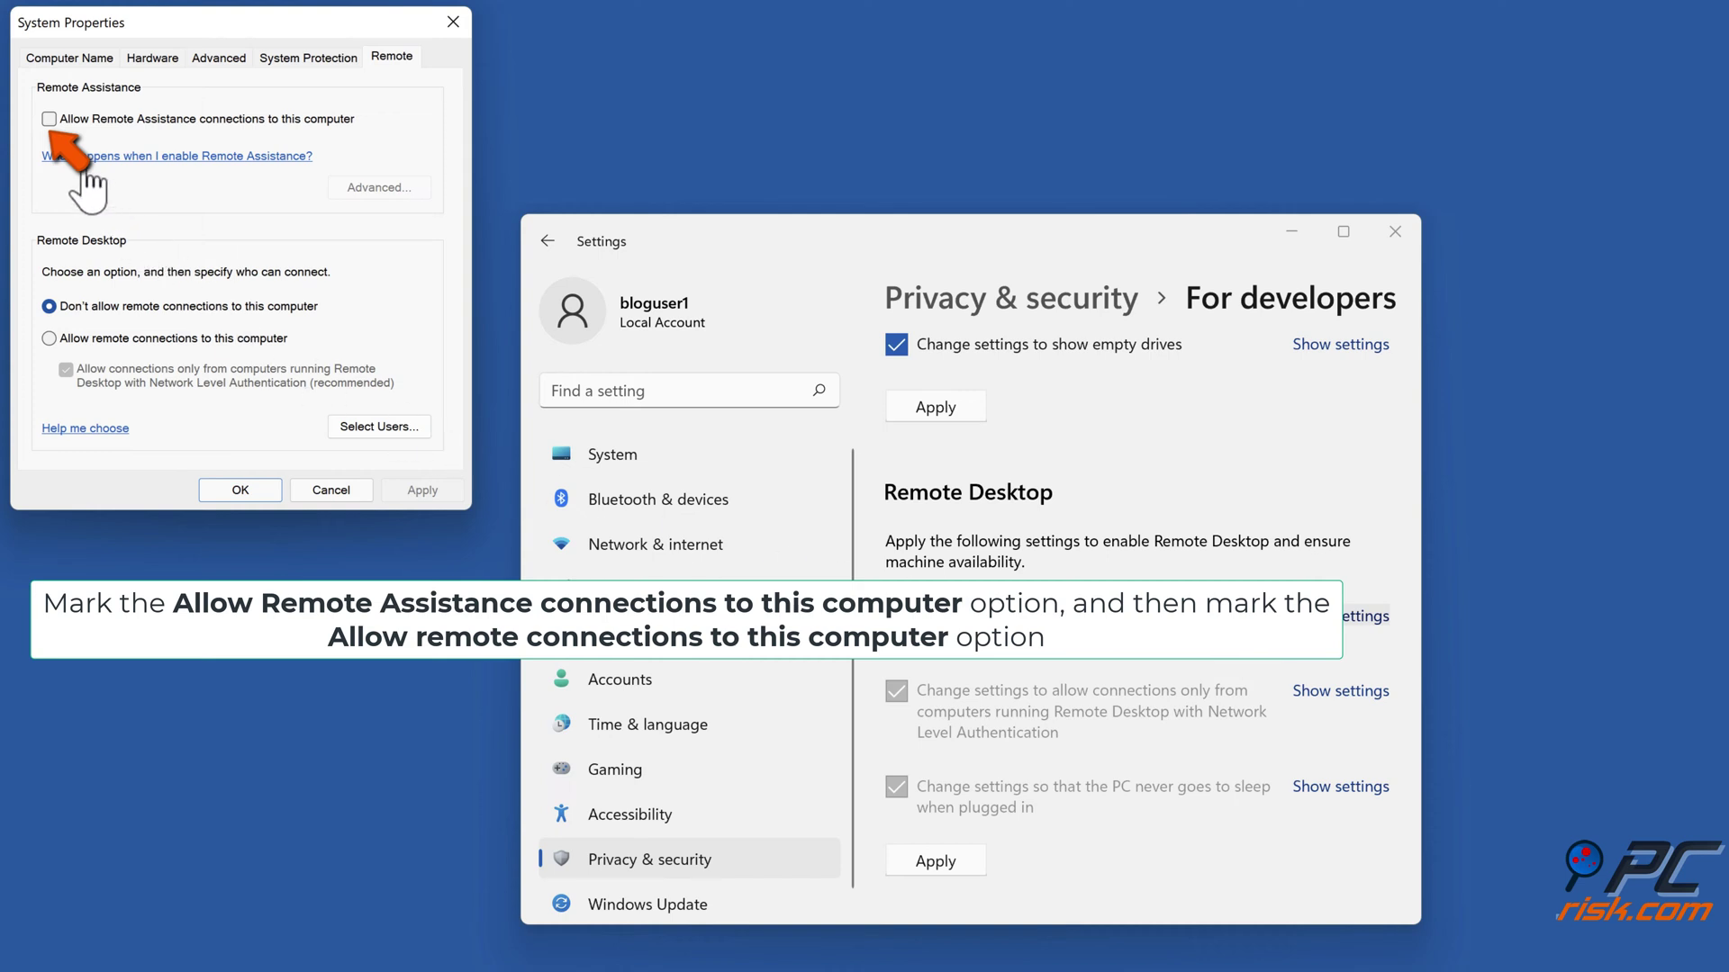
Enable Remote Assistance and remote connections to this computer, then apply and close the dialog.
click(49, 119)
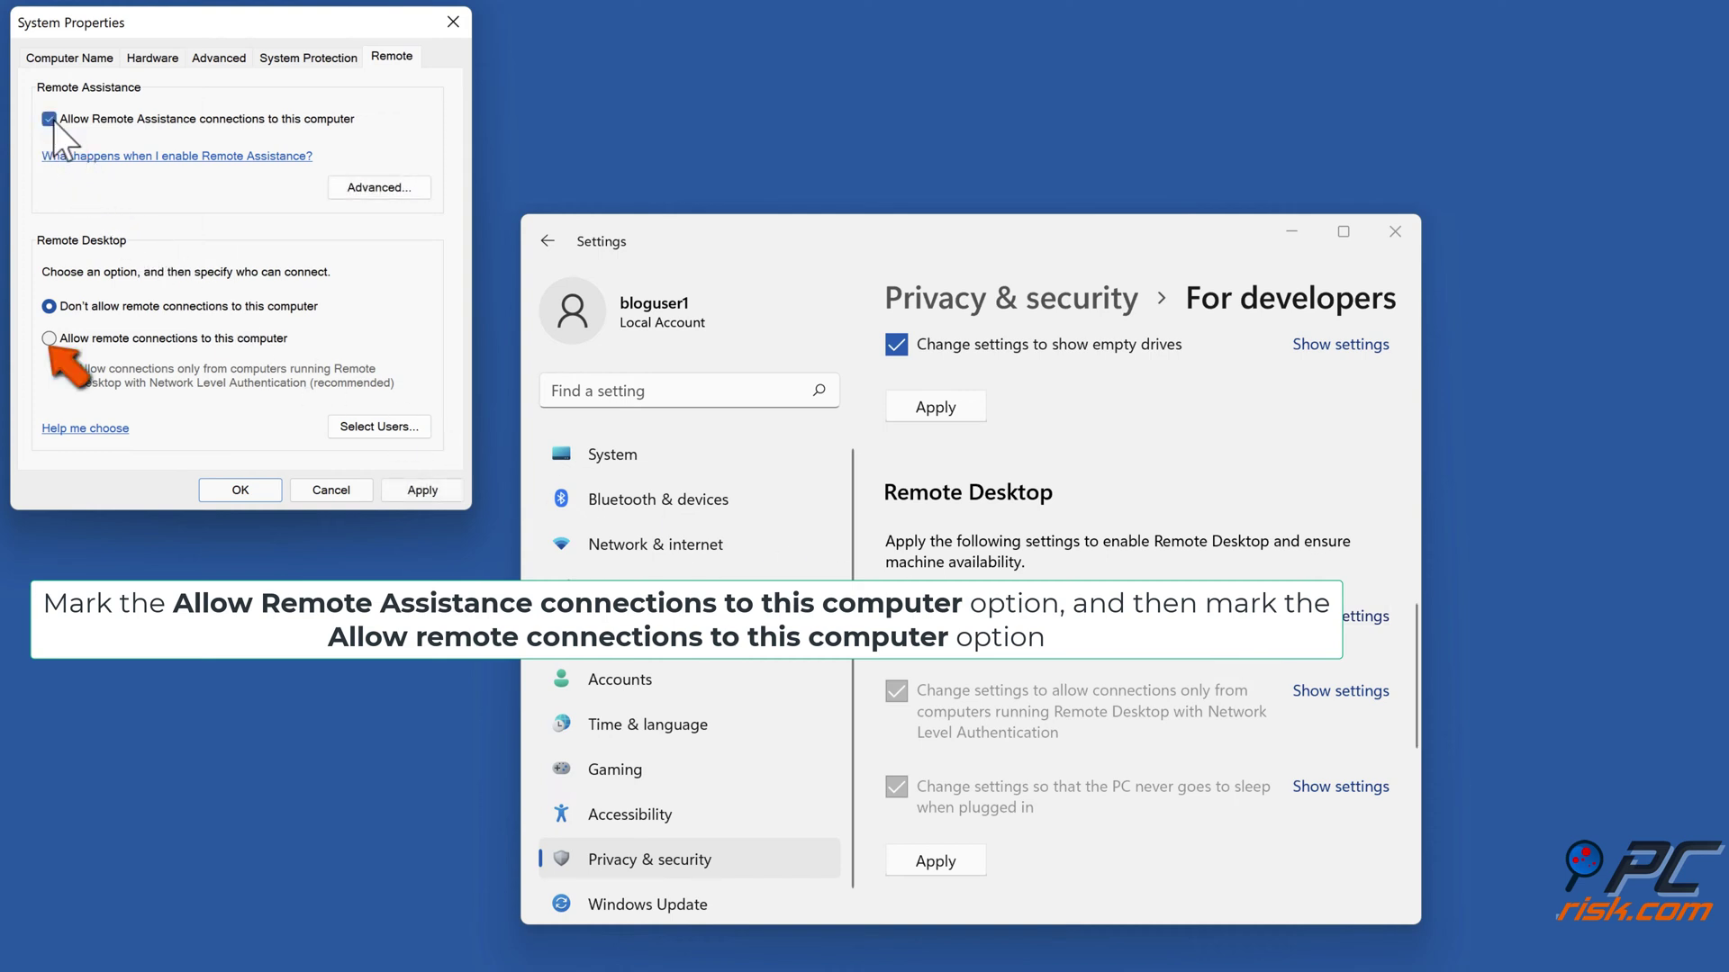
click(49, 338)
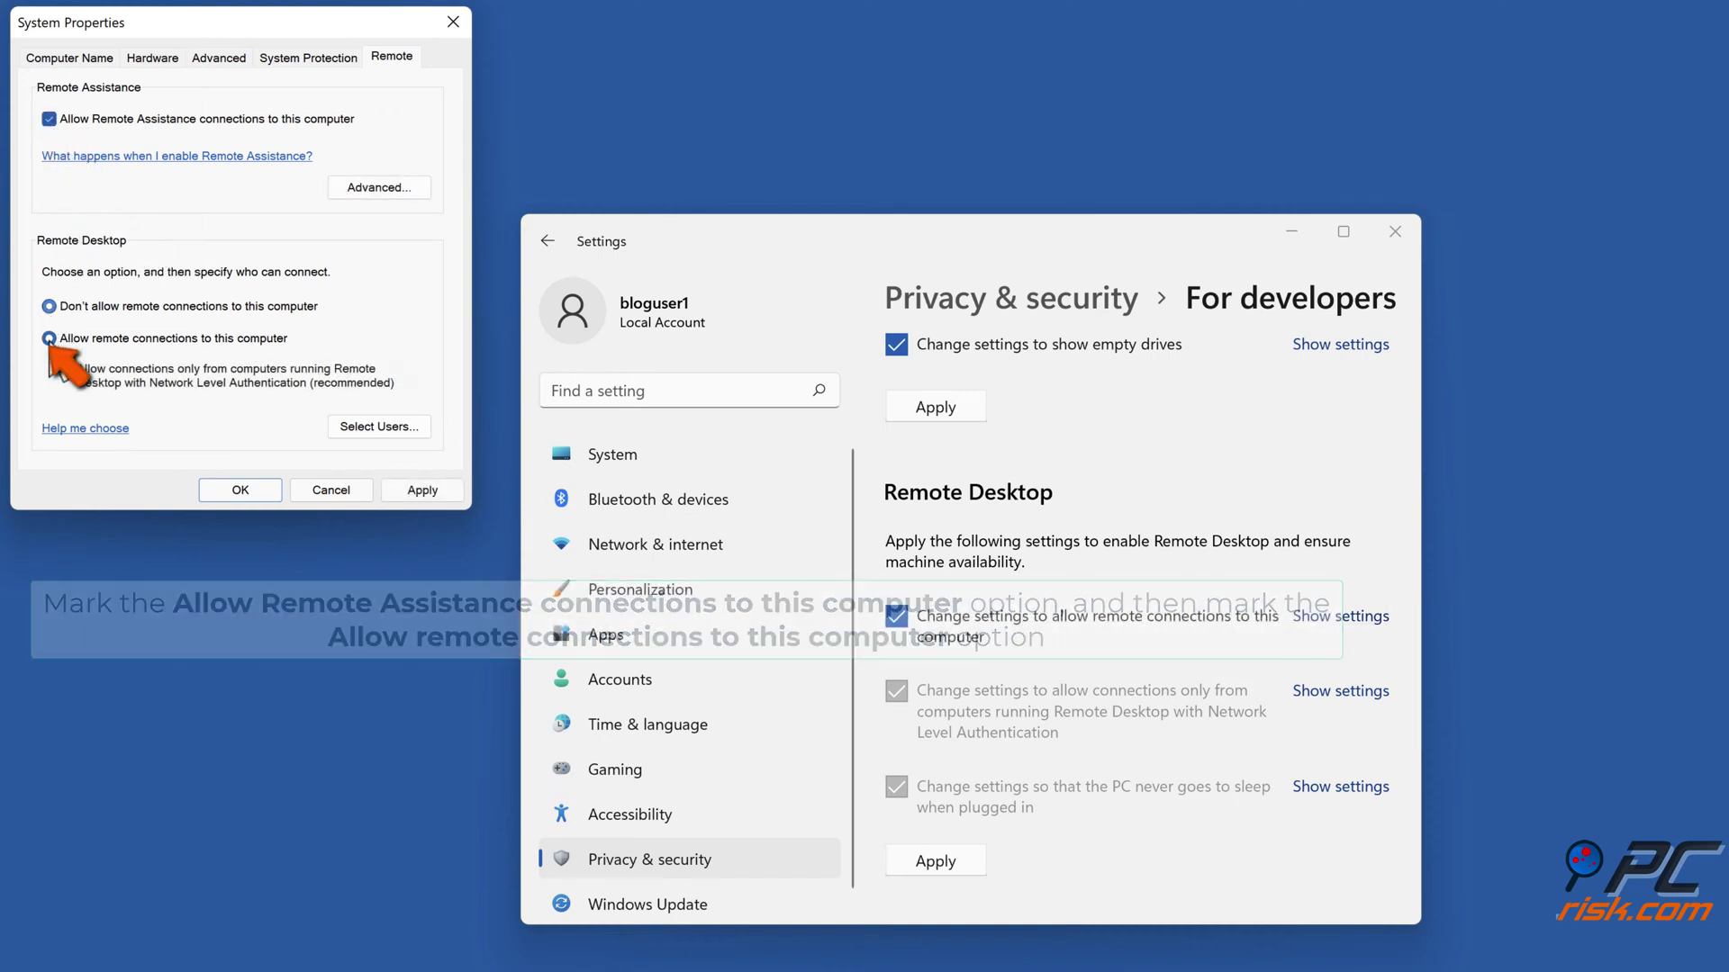
click(407, 497)
click(242, 490)
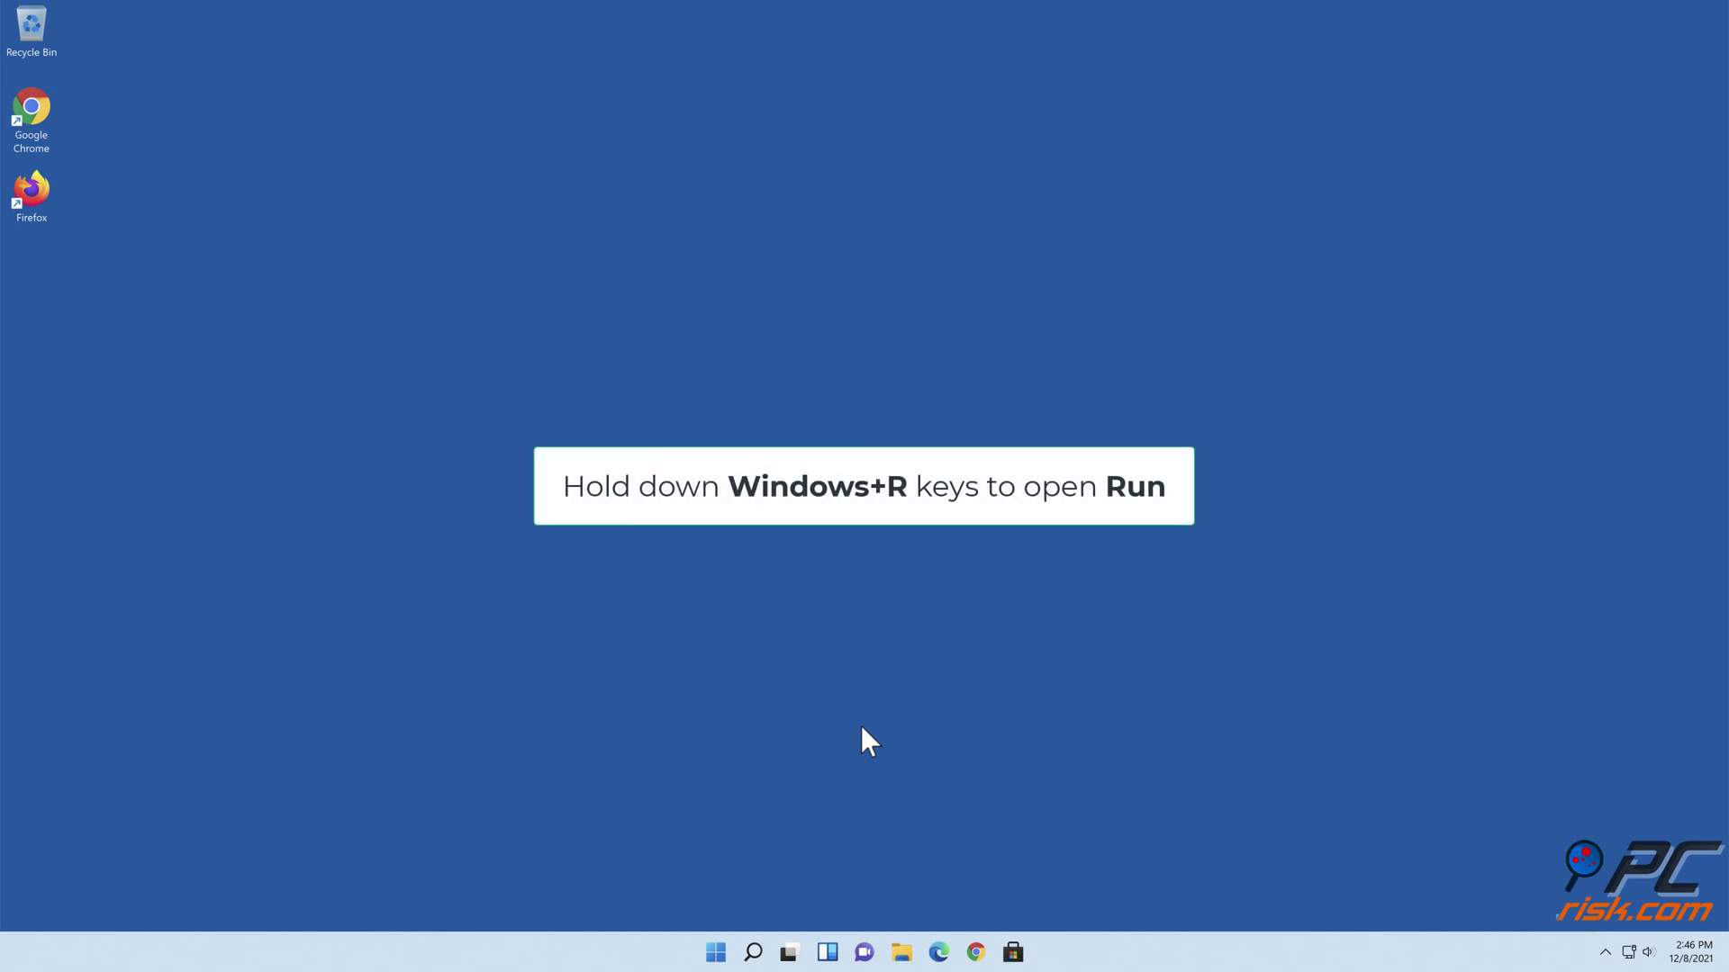
Launch cmd from the Run dialog as an elevated Administrator Command Prompt.
key(super+r)
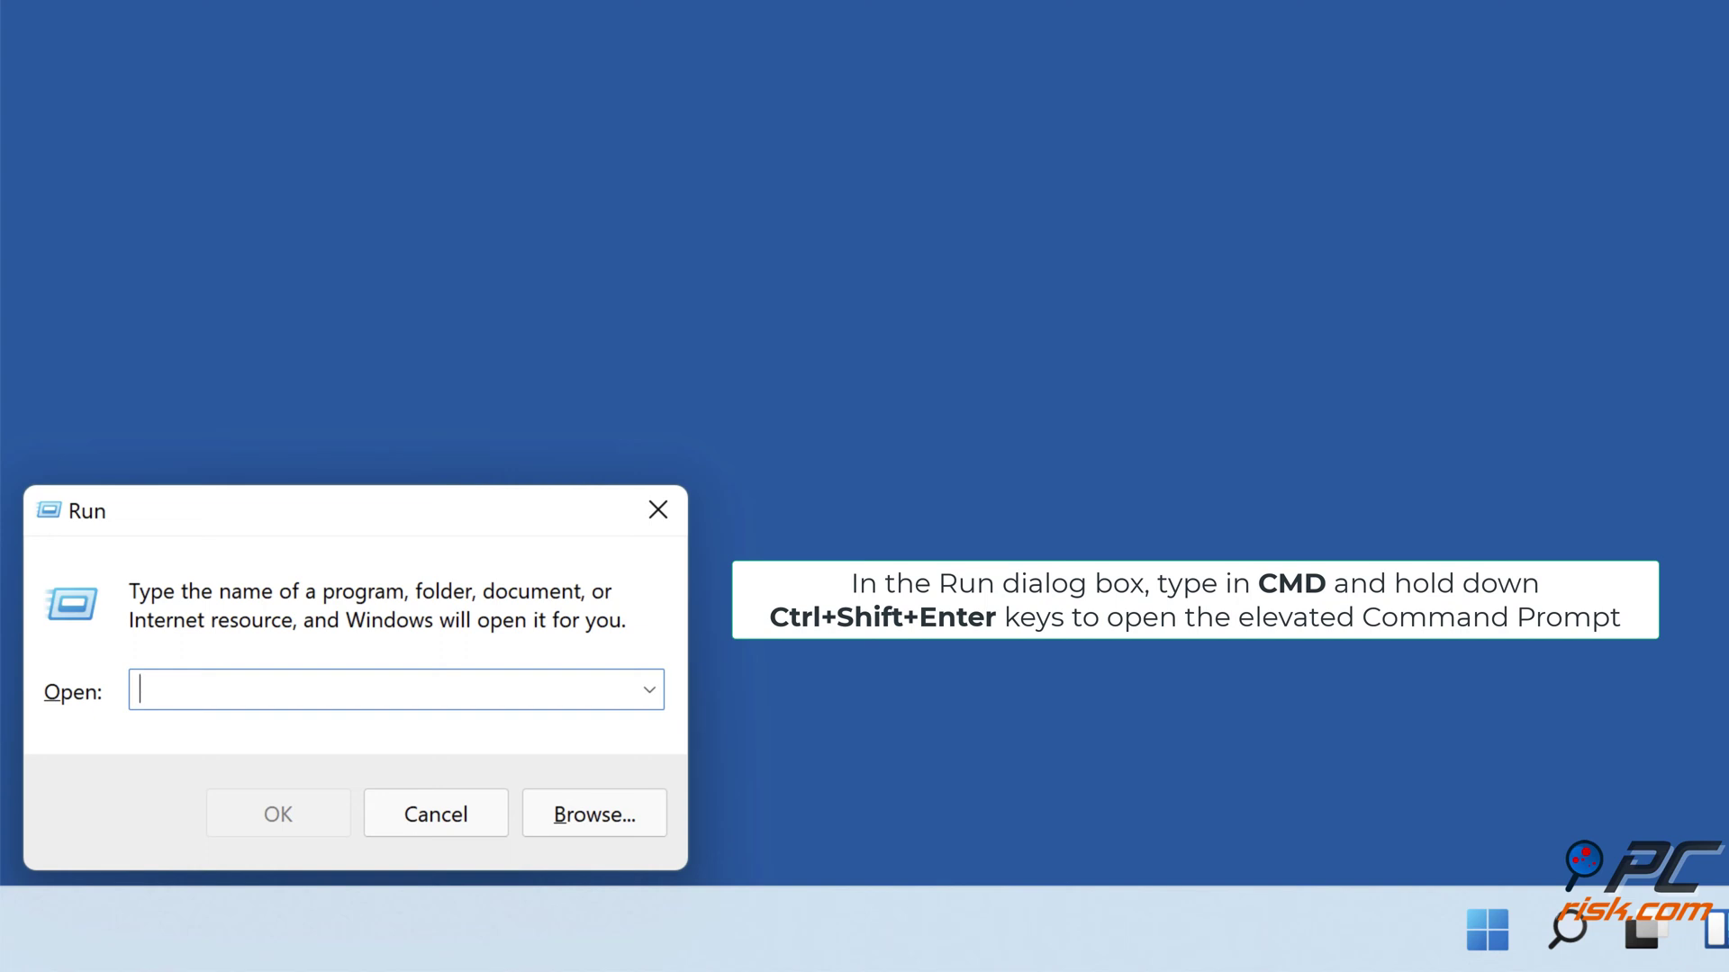
text(cm)
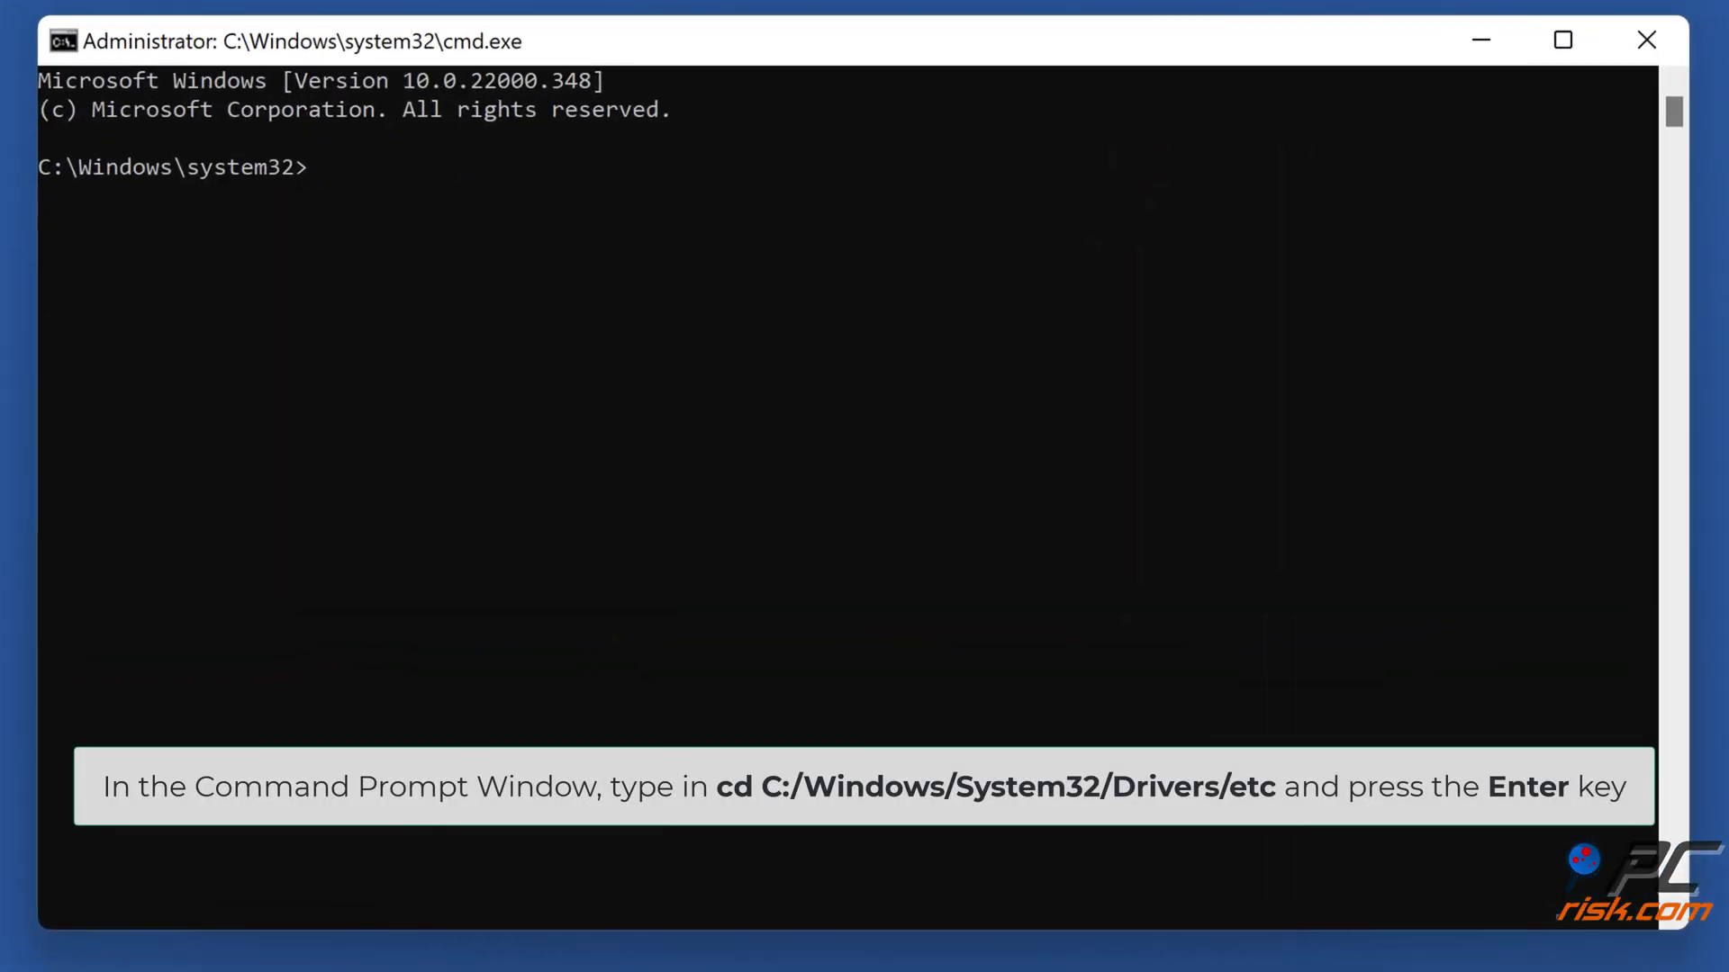
Change into C:\Windows\System32\drivers\etc and enter the command notepad hosts.
text(cd)
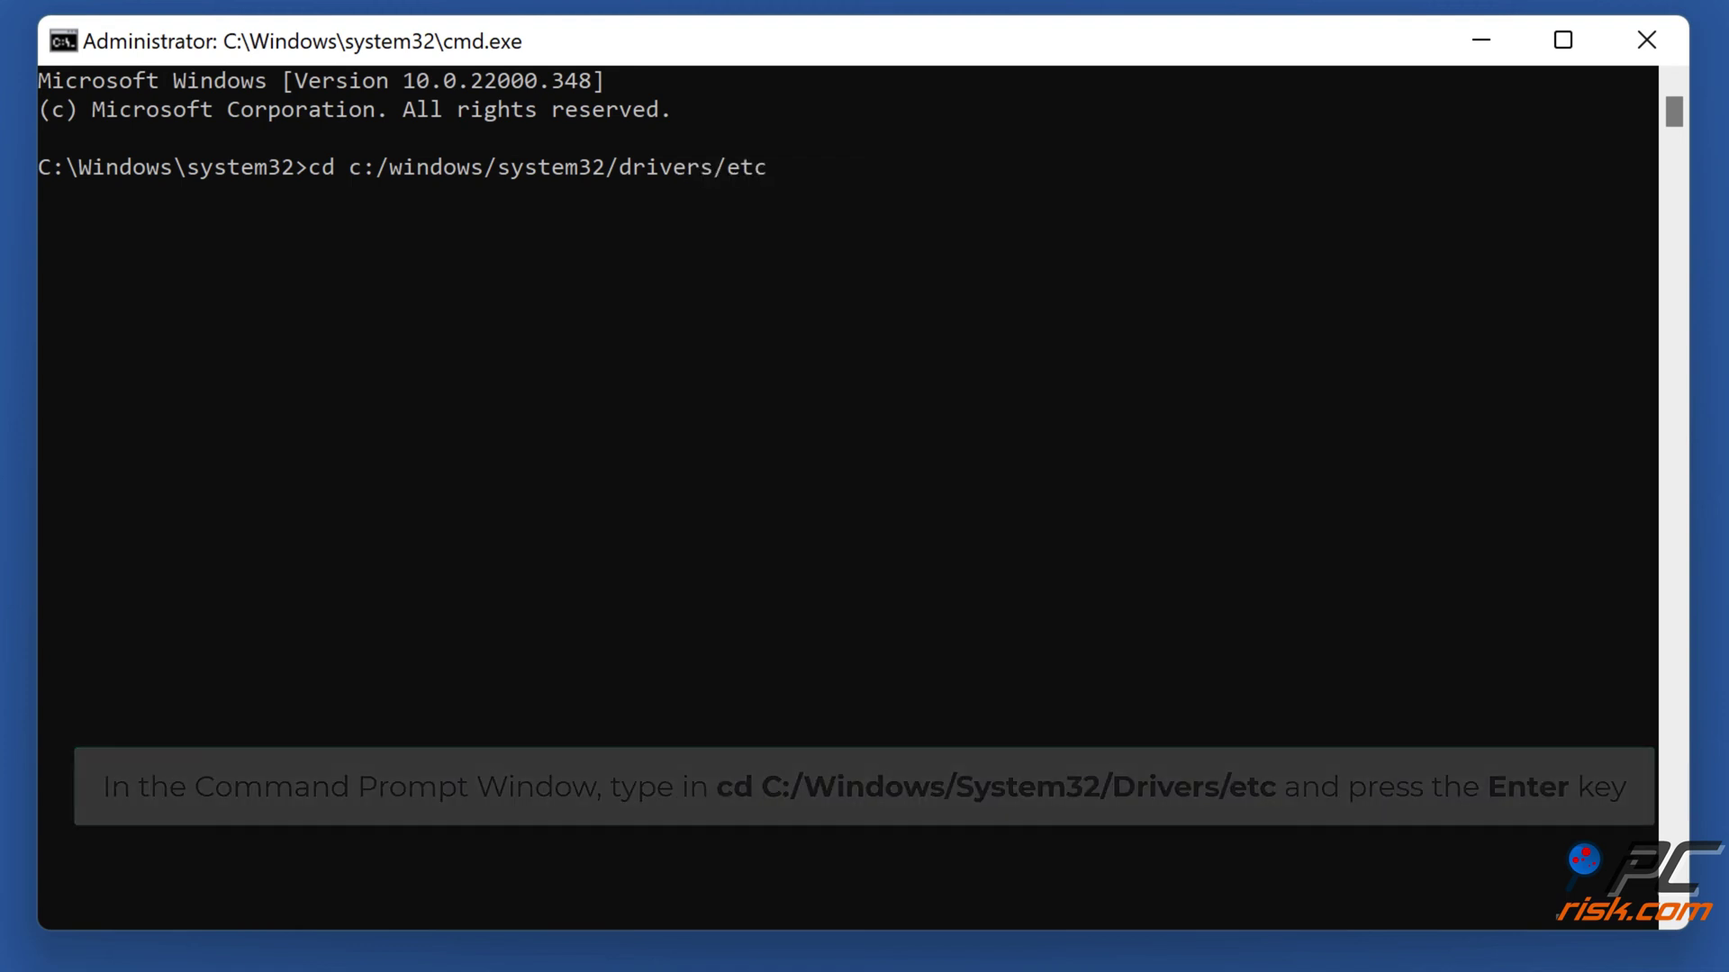
key(Return)
text(not)
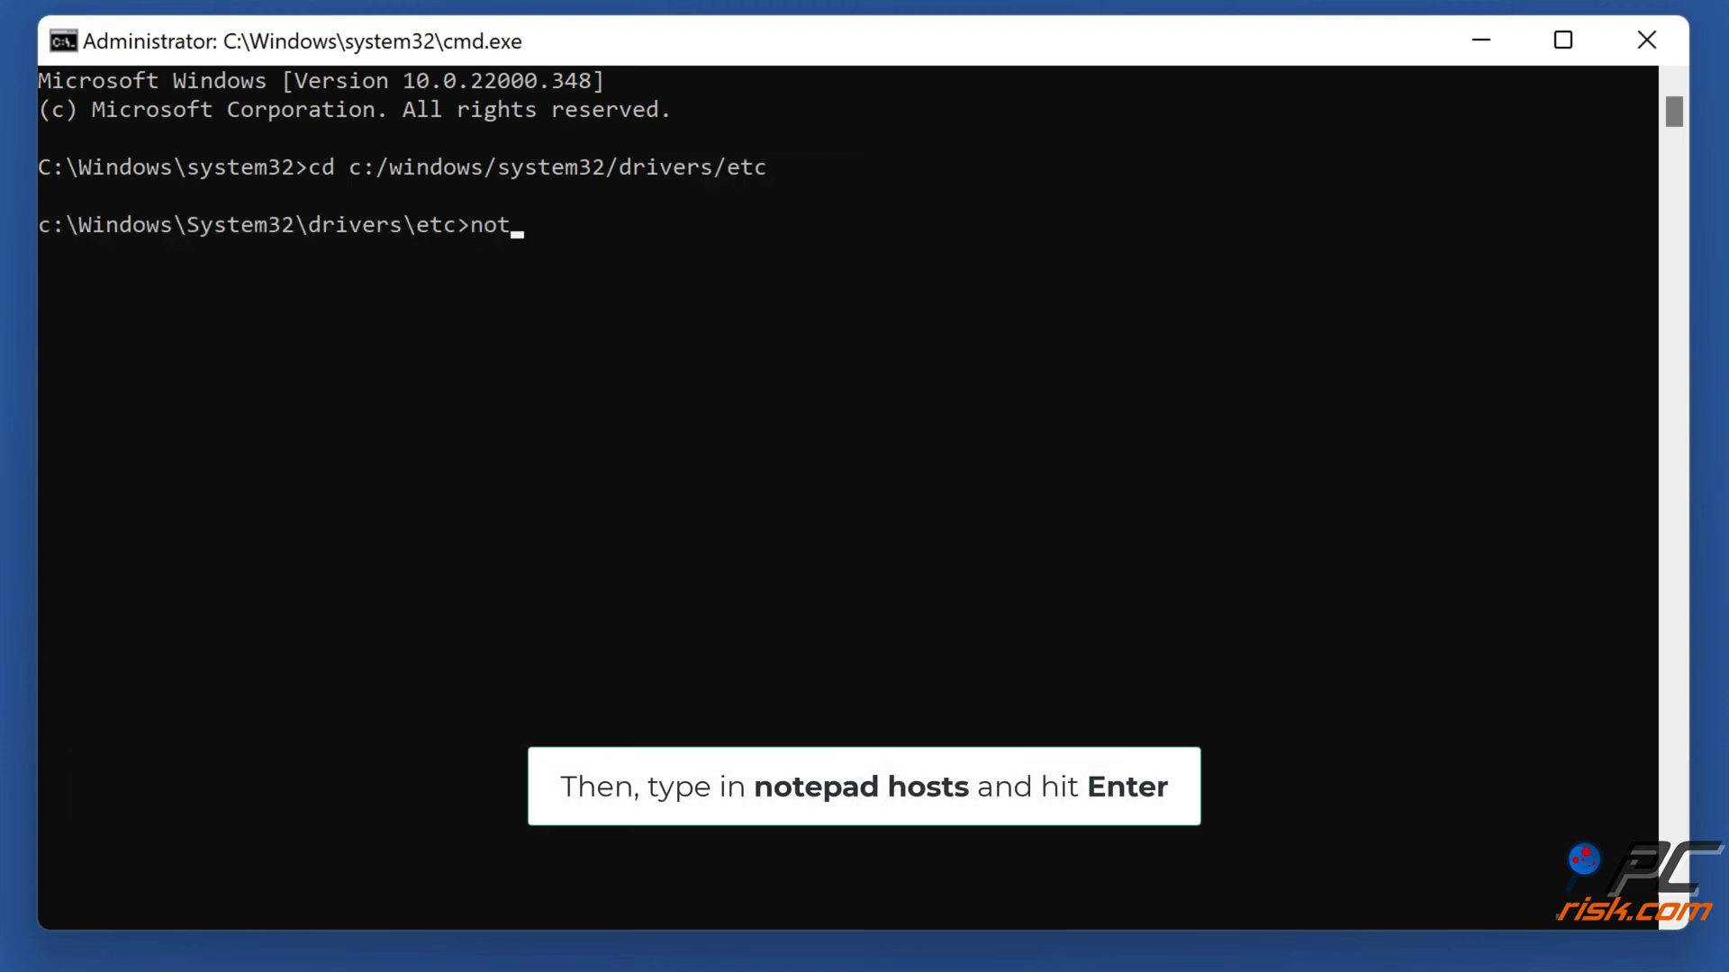
text(epad hosts)
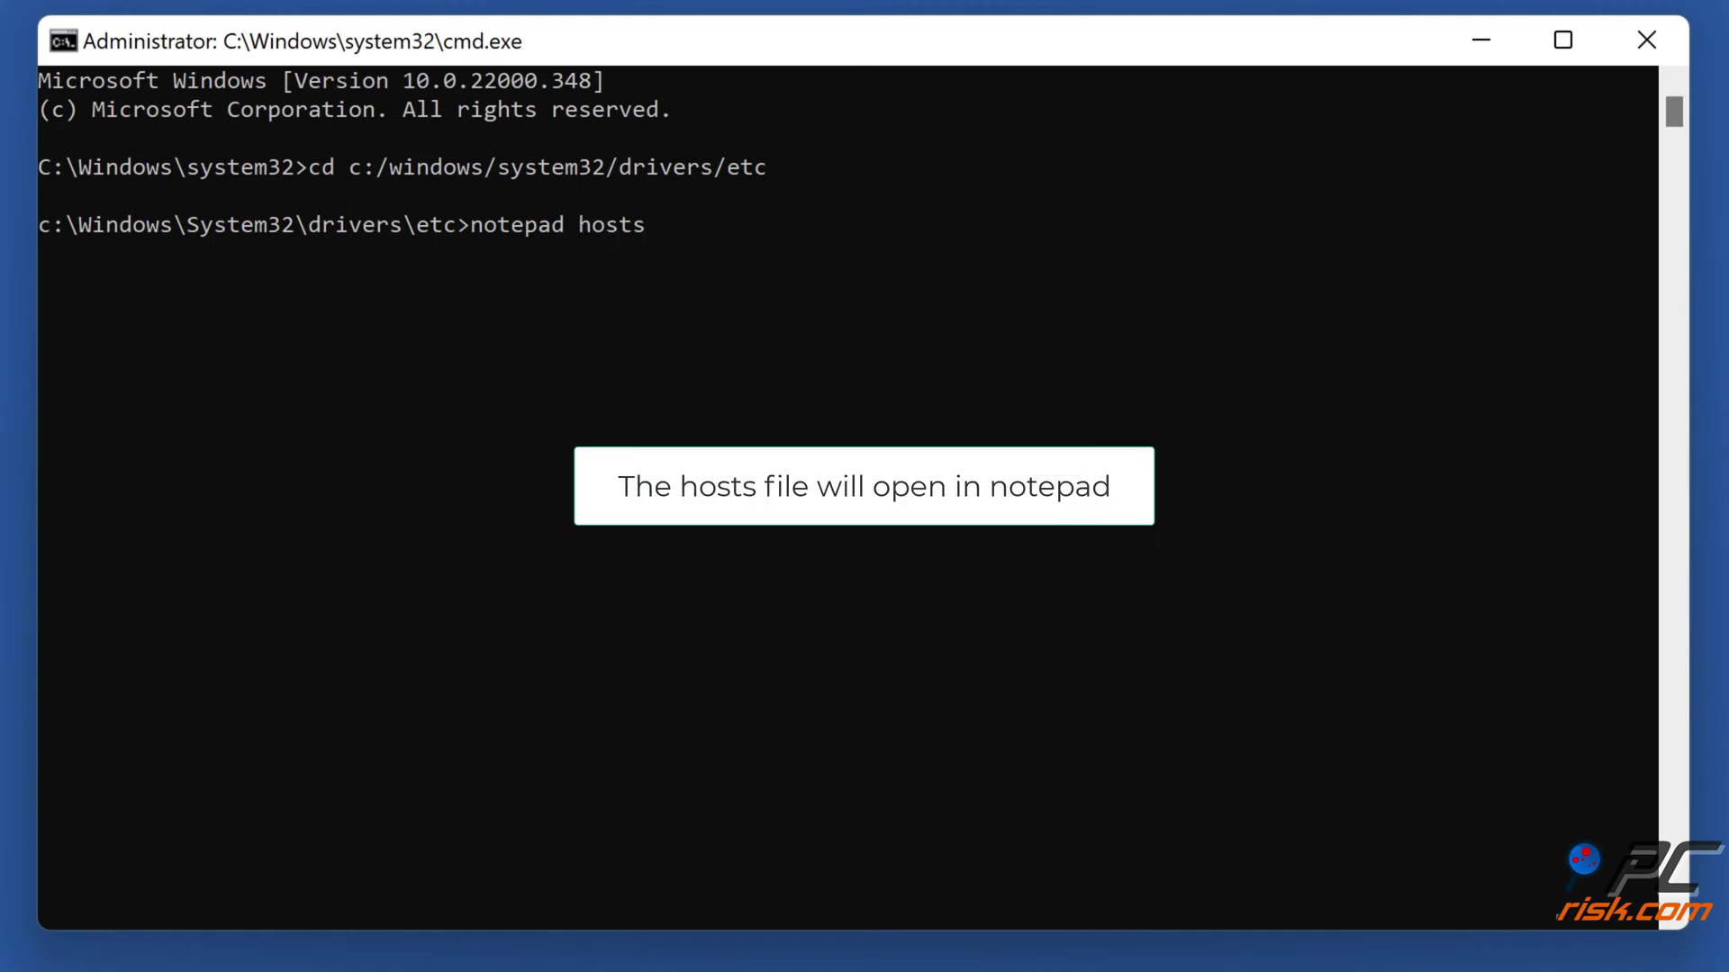
Open the hosts file in Notepad and save it, then close Notepad and the Command Prompt.
key(Return)
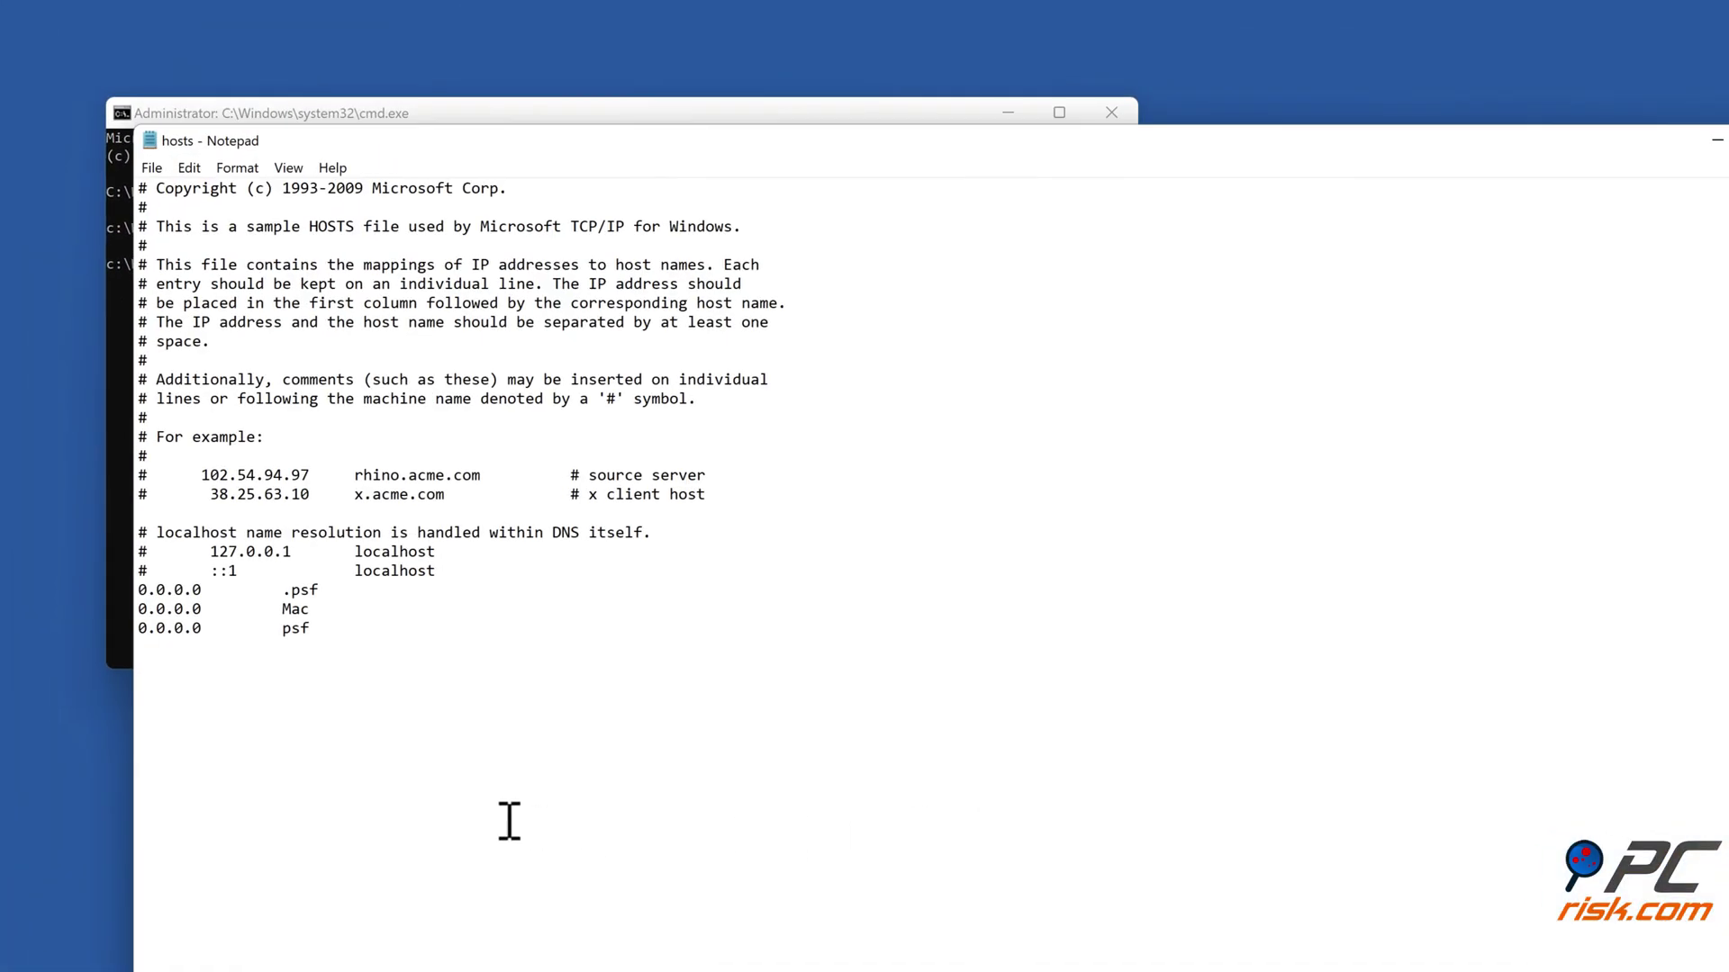
click(205, 662)
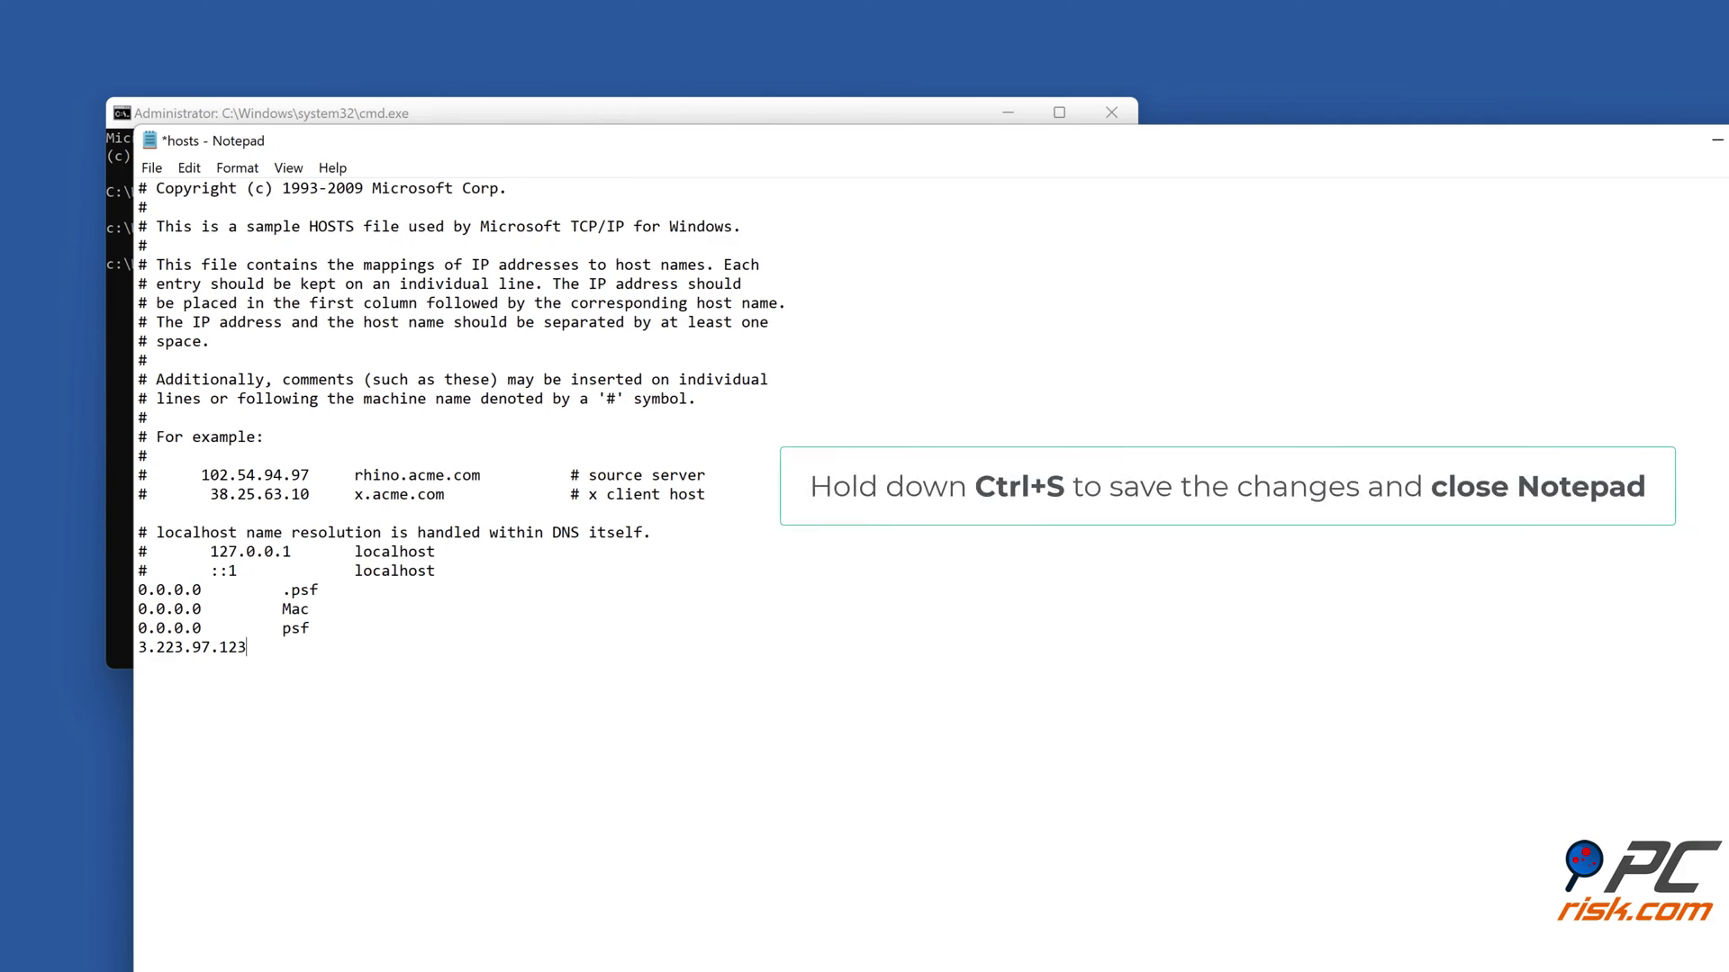
key(ctrl+s)
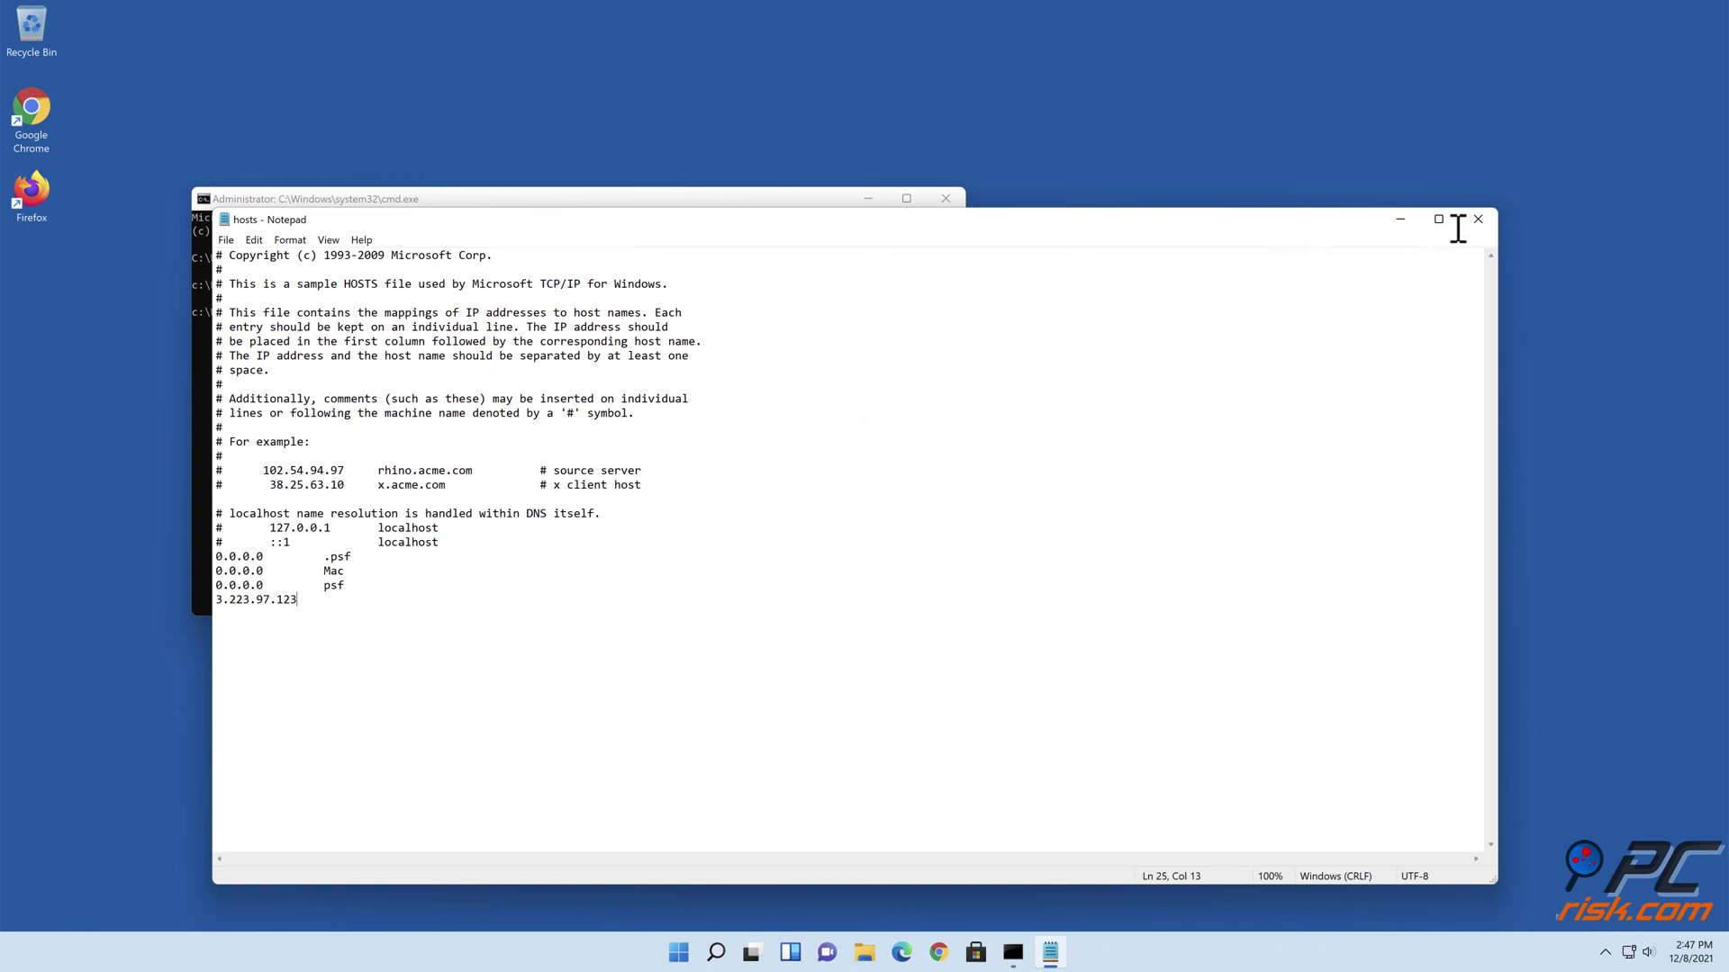
click(1477, 220)
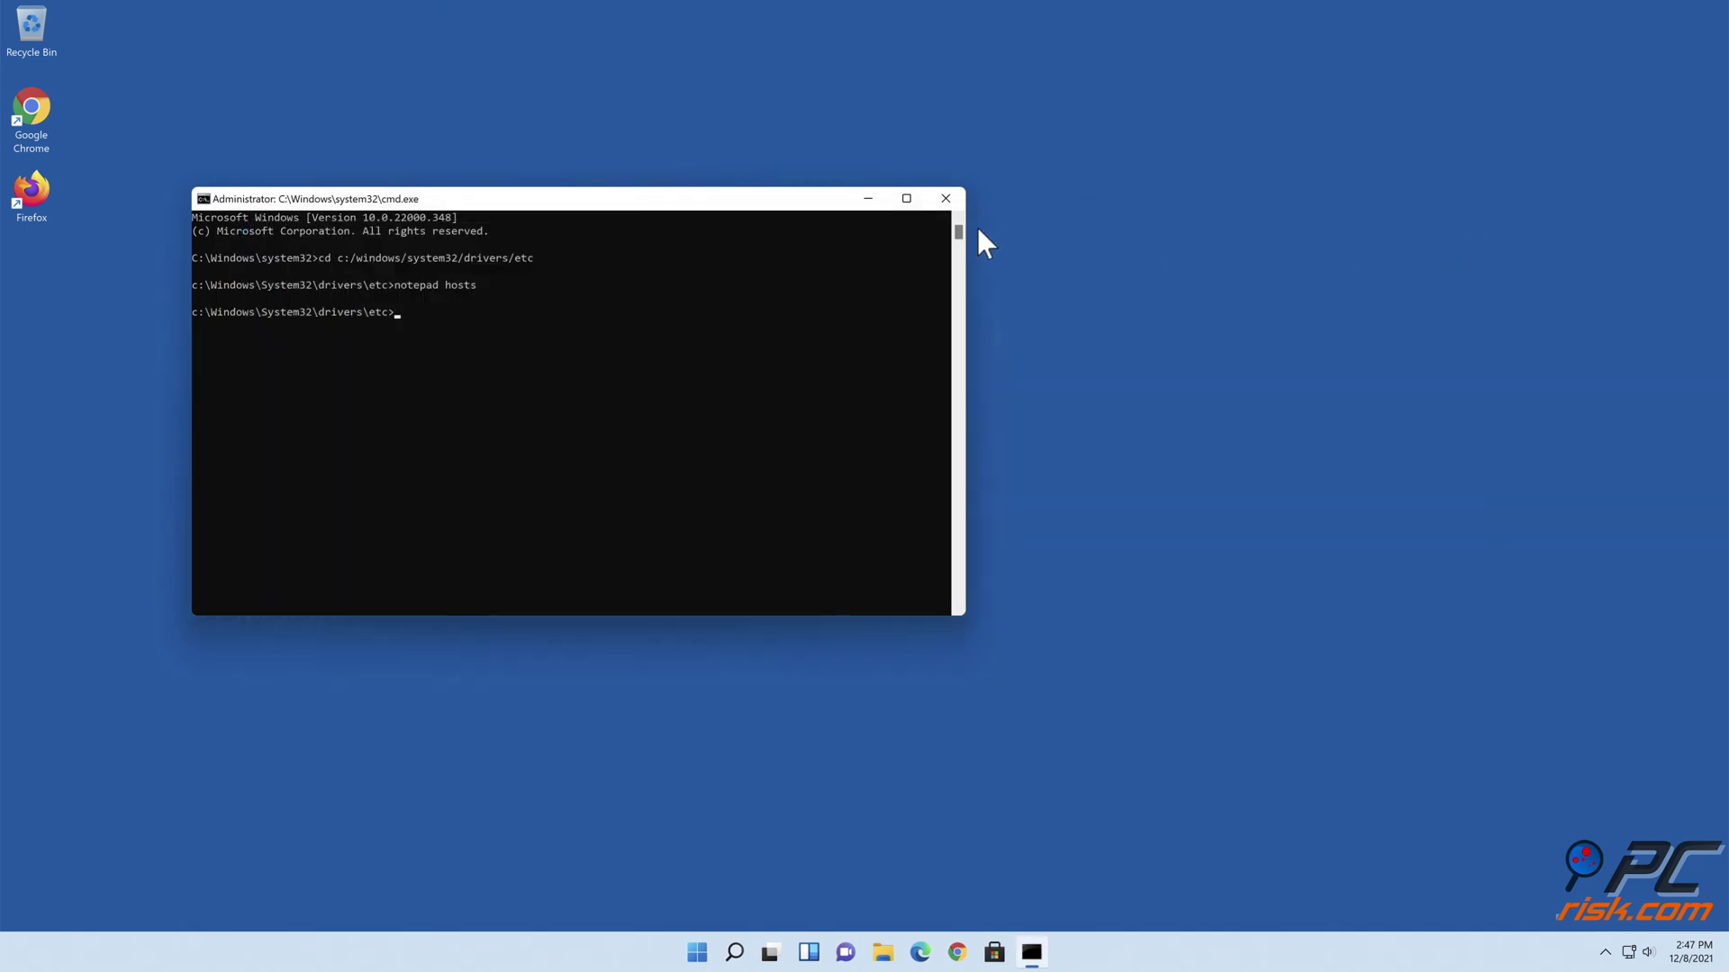
click(945, 199)
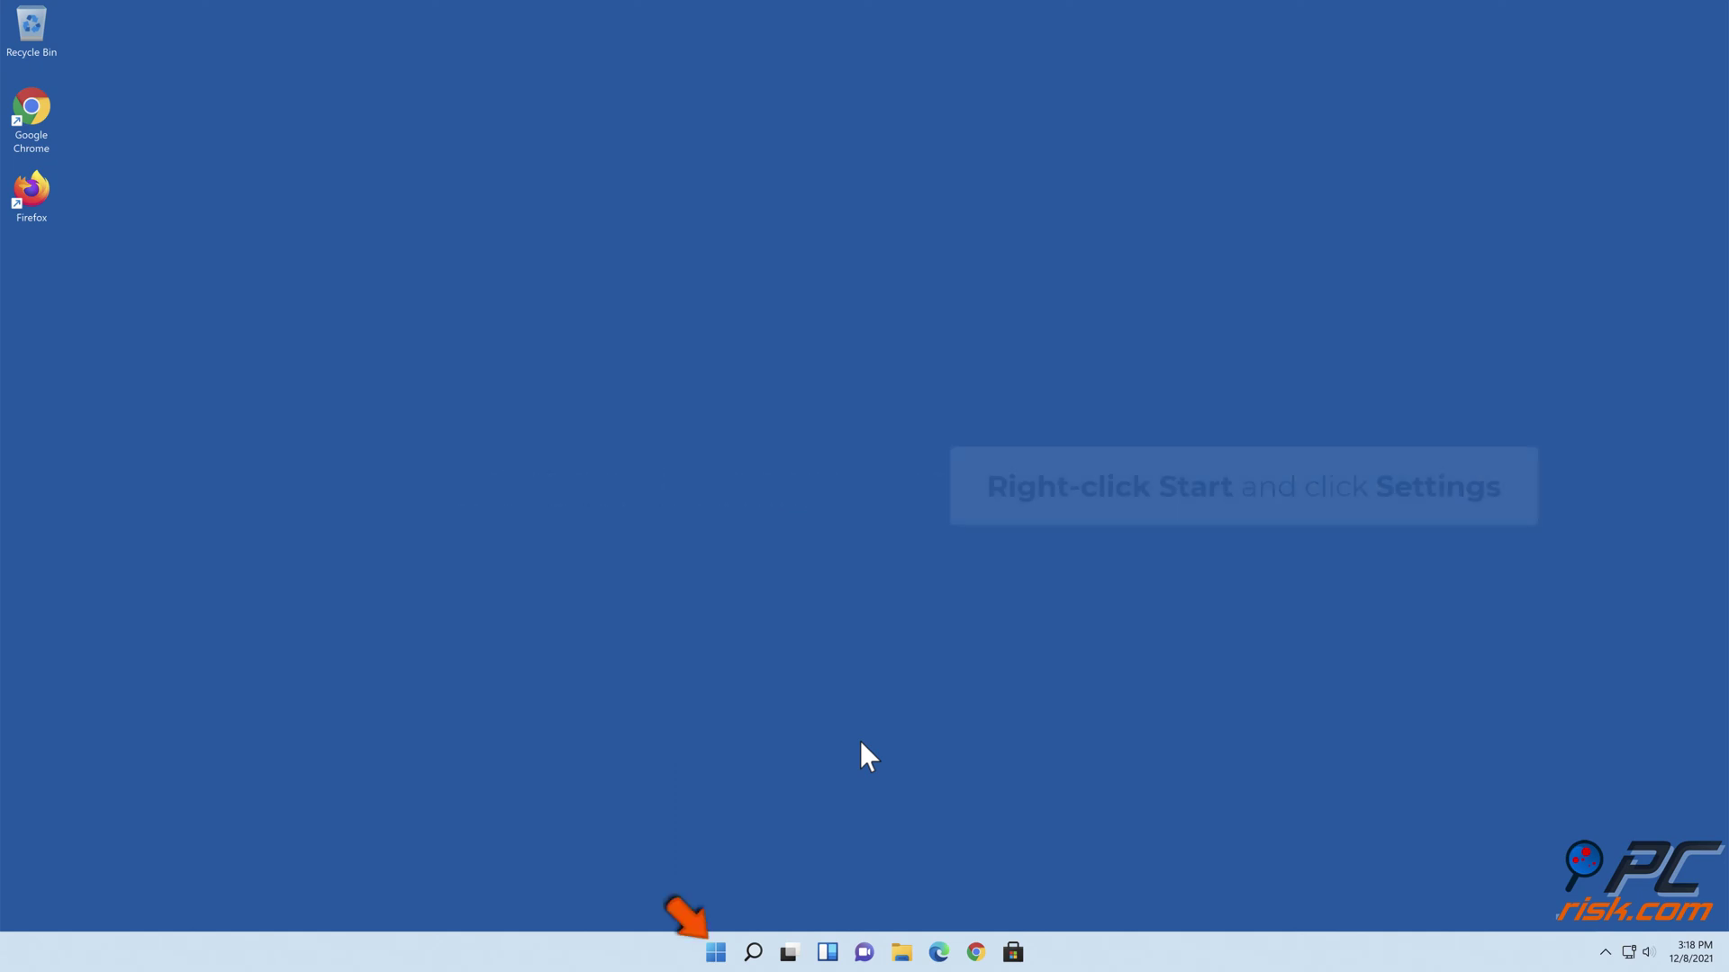
Switch the Ethernet network profile from Public to Private in Settings, then close Settings.
right_click(717, 954)
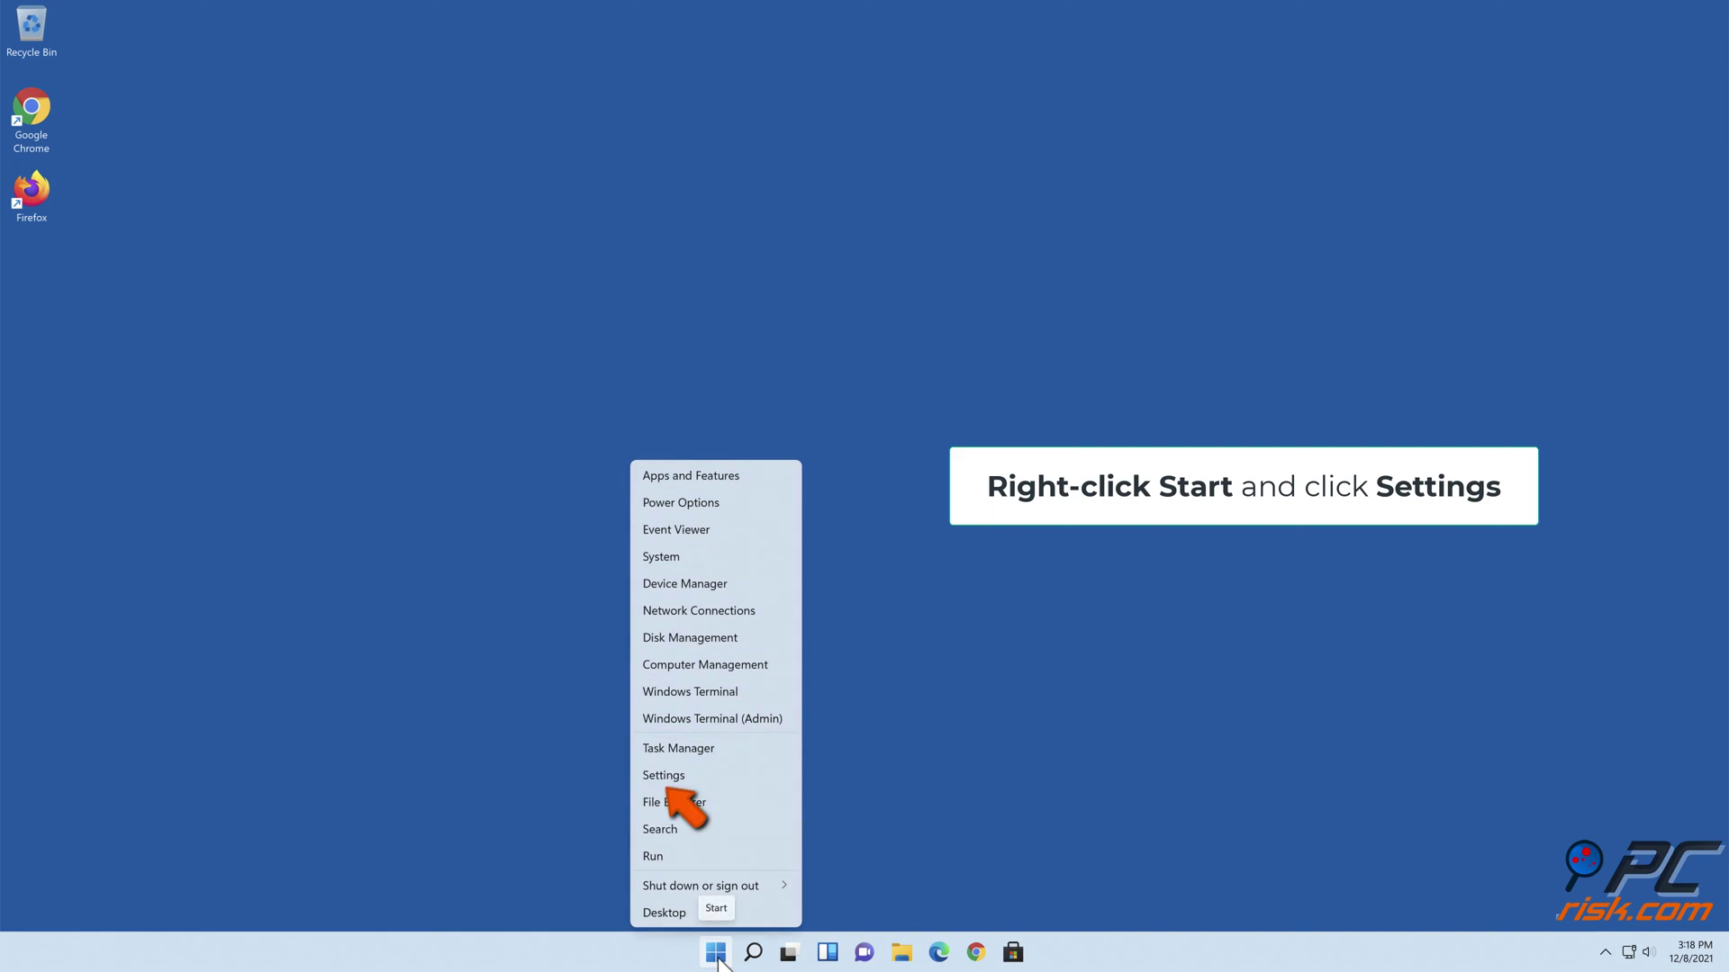
click(690, 778)
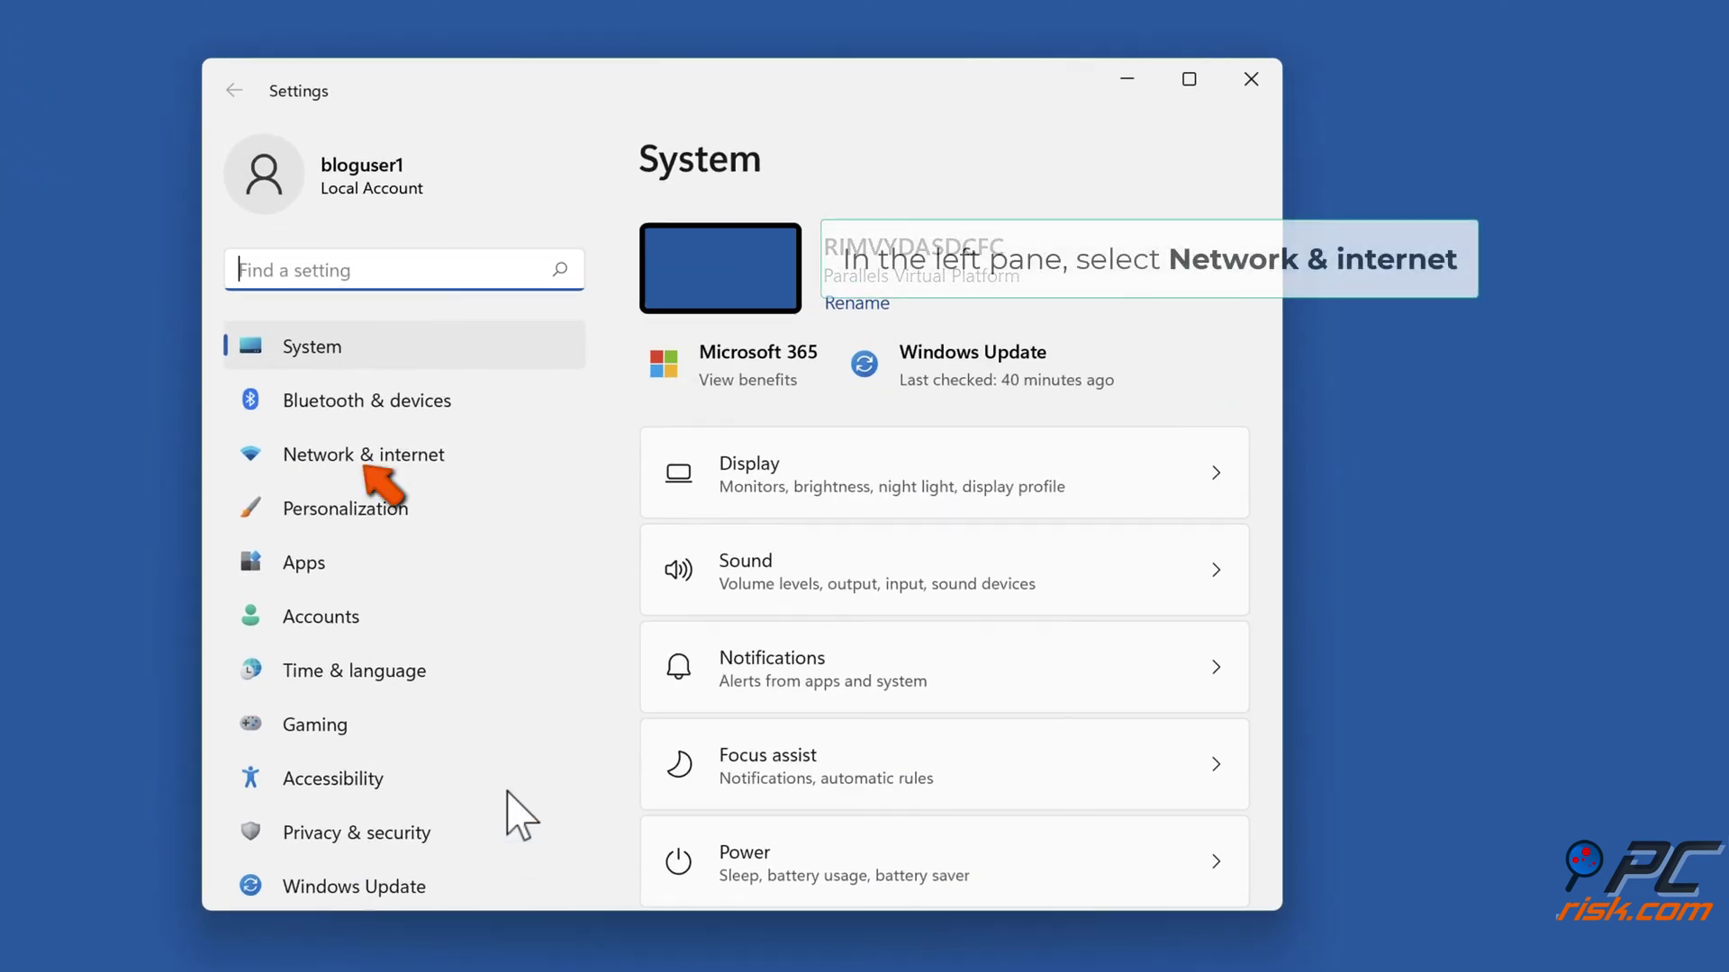
click(399, 462)
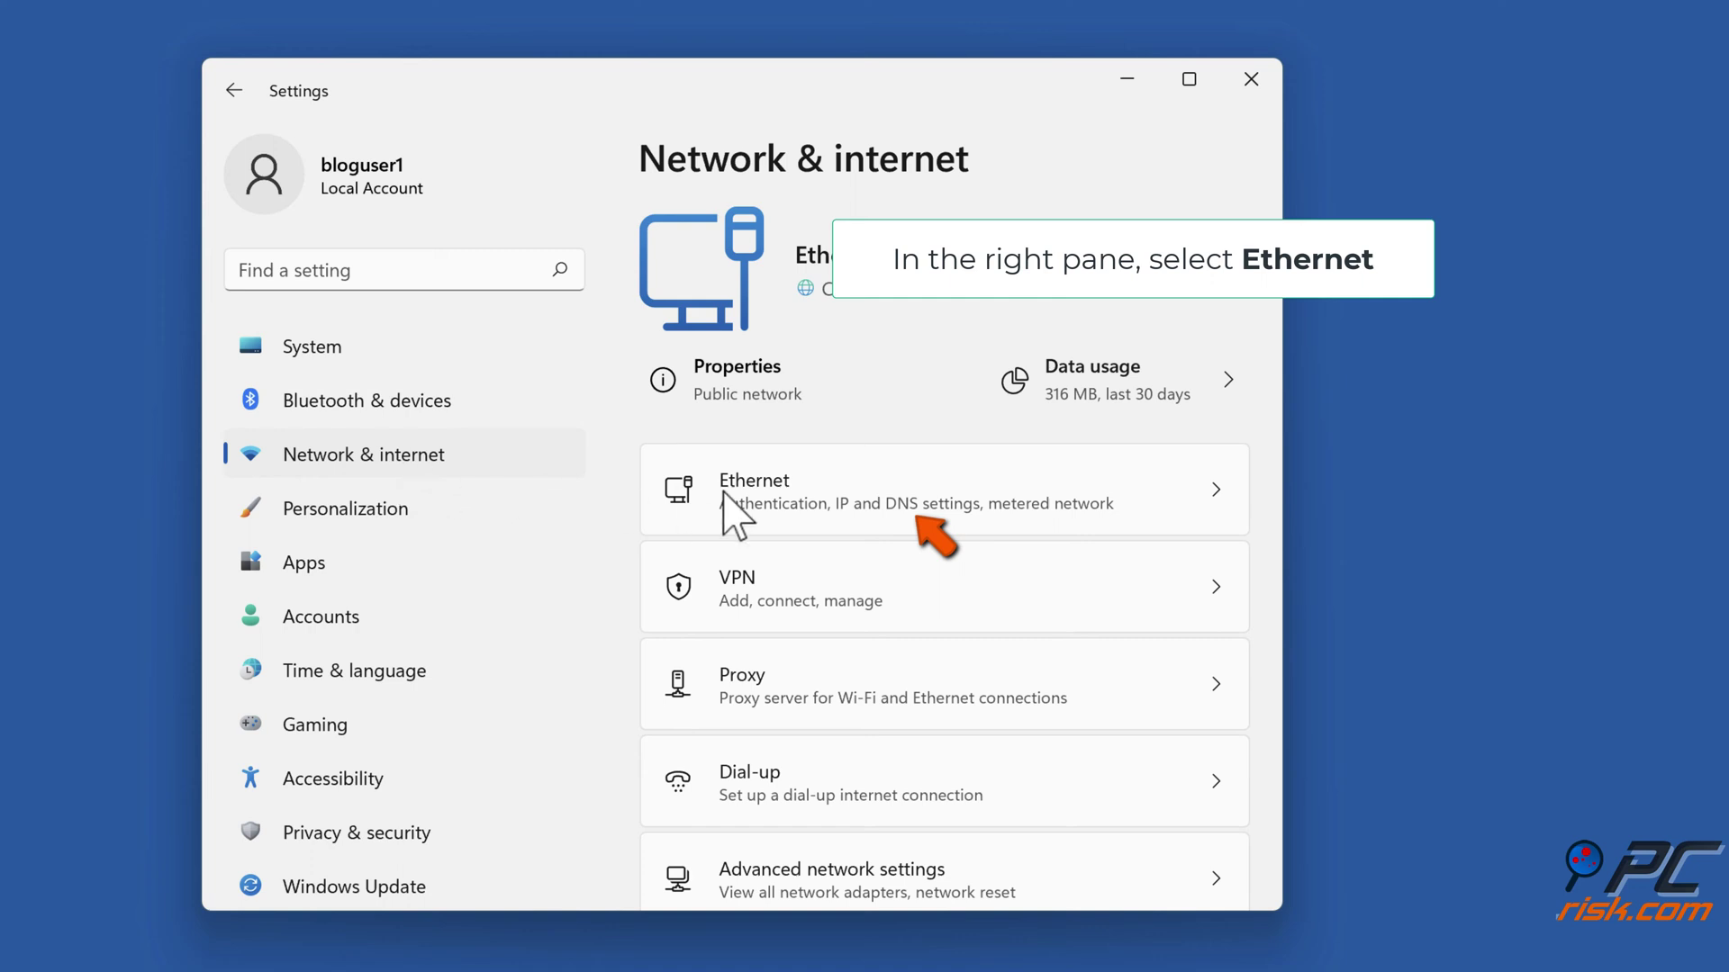
click(845, 512)
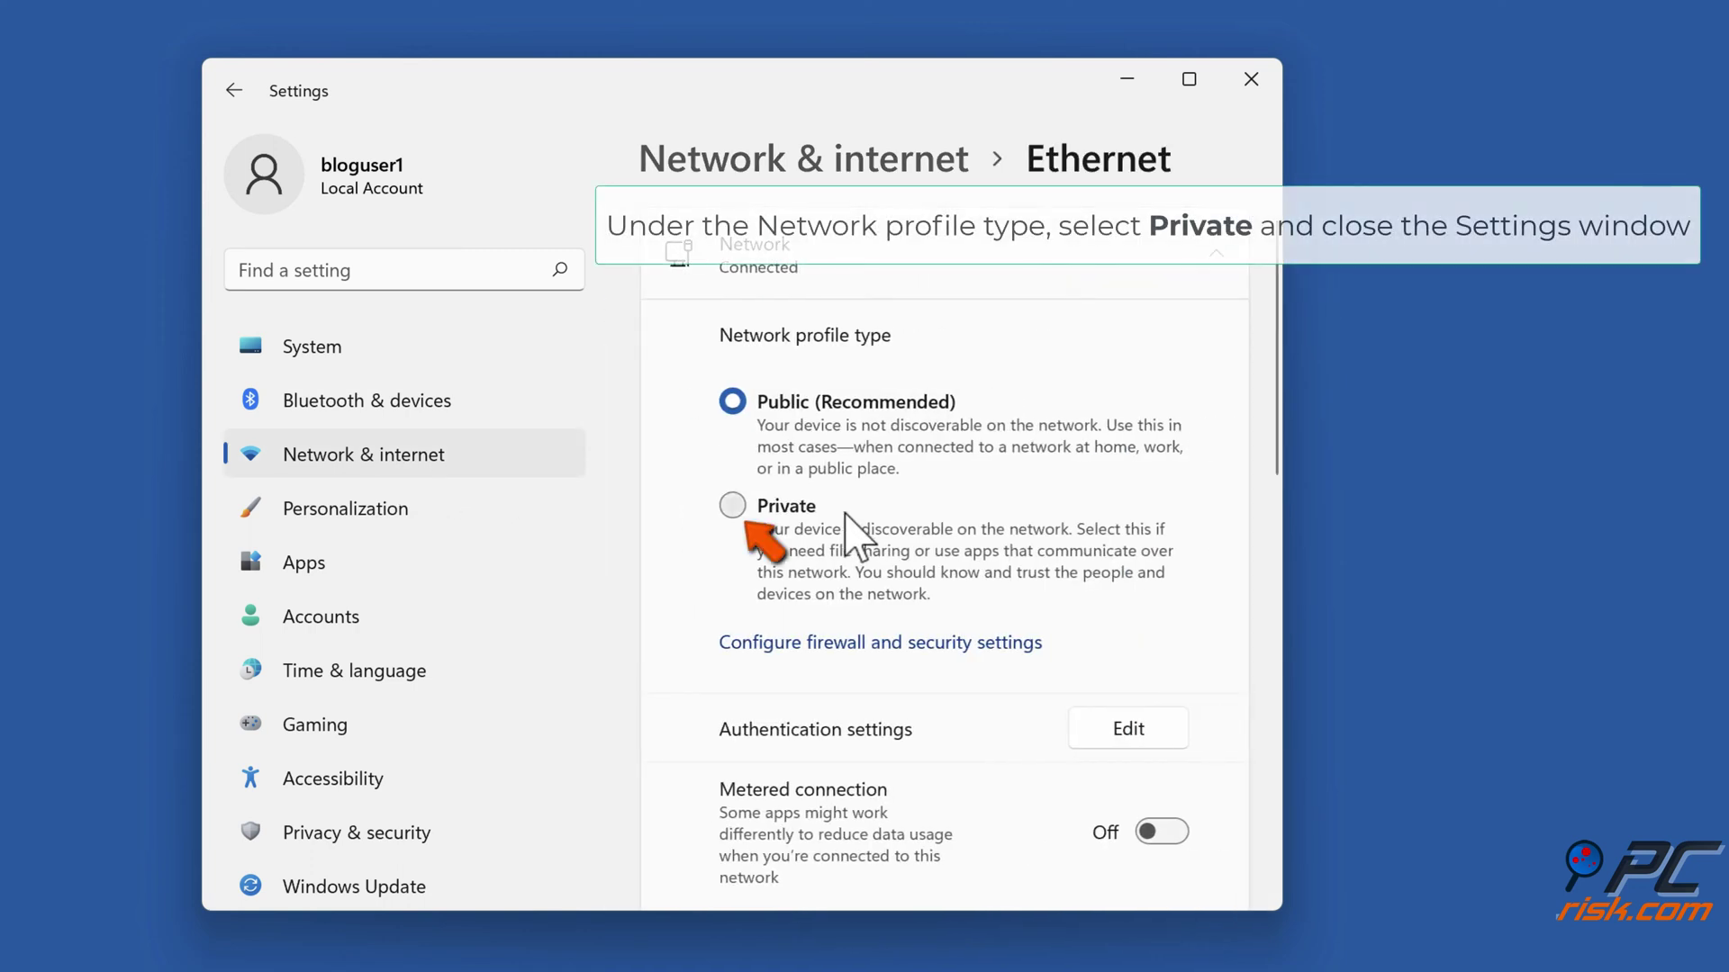
click(735, 508)
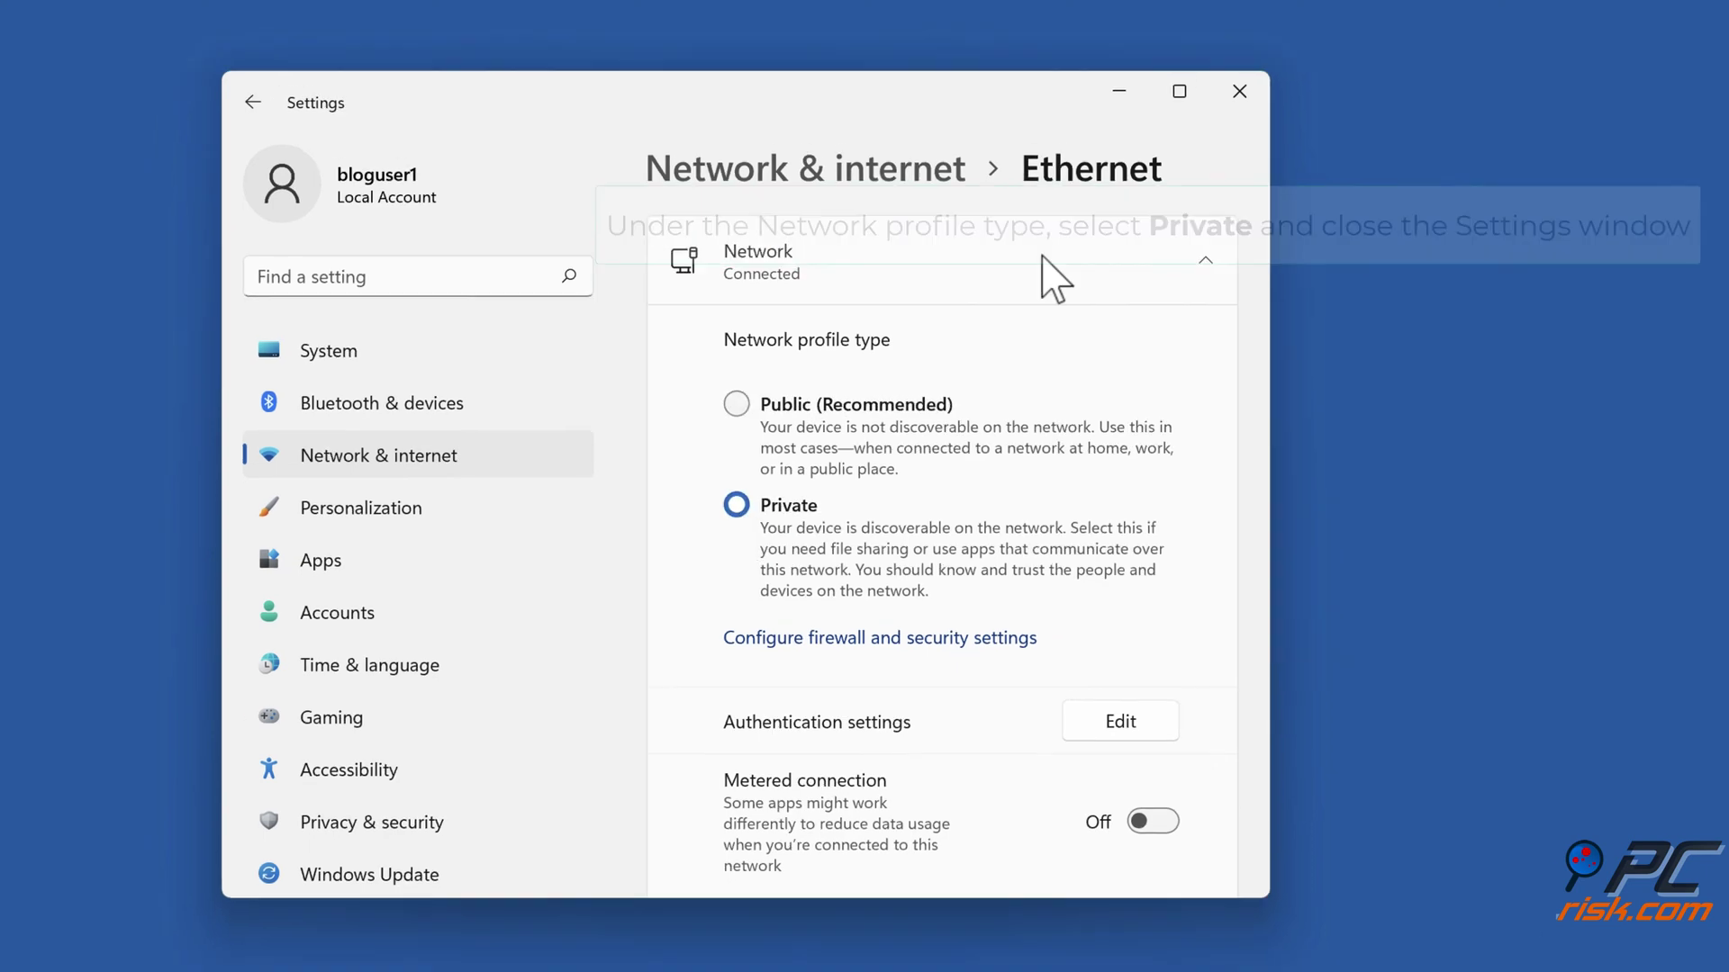
click(1250, 78)
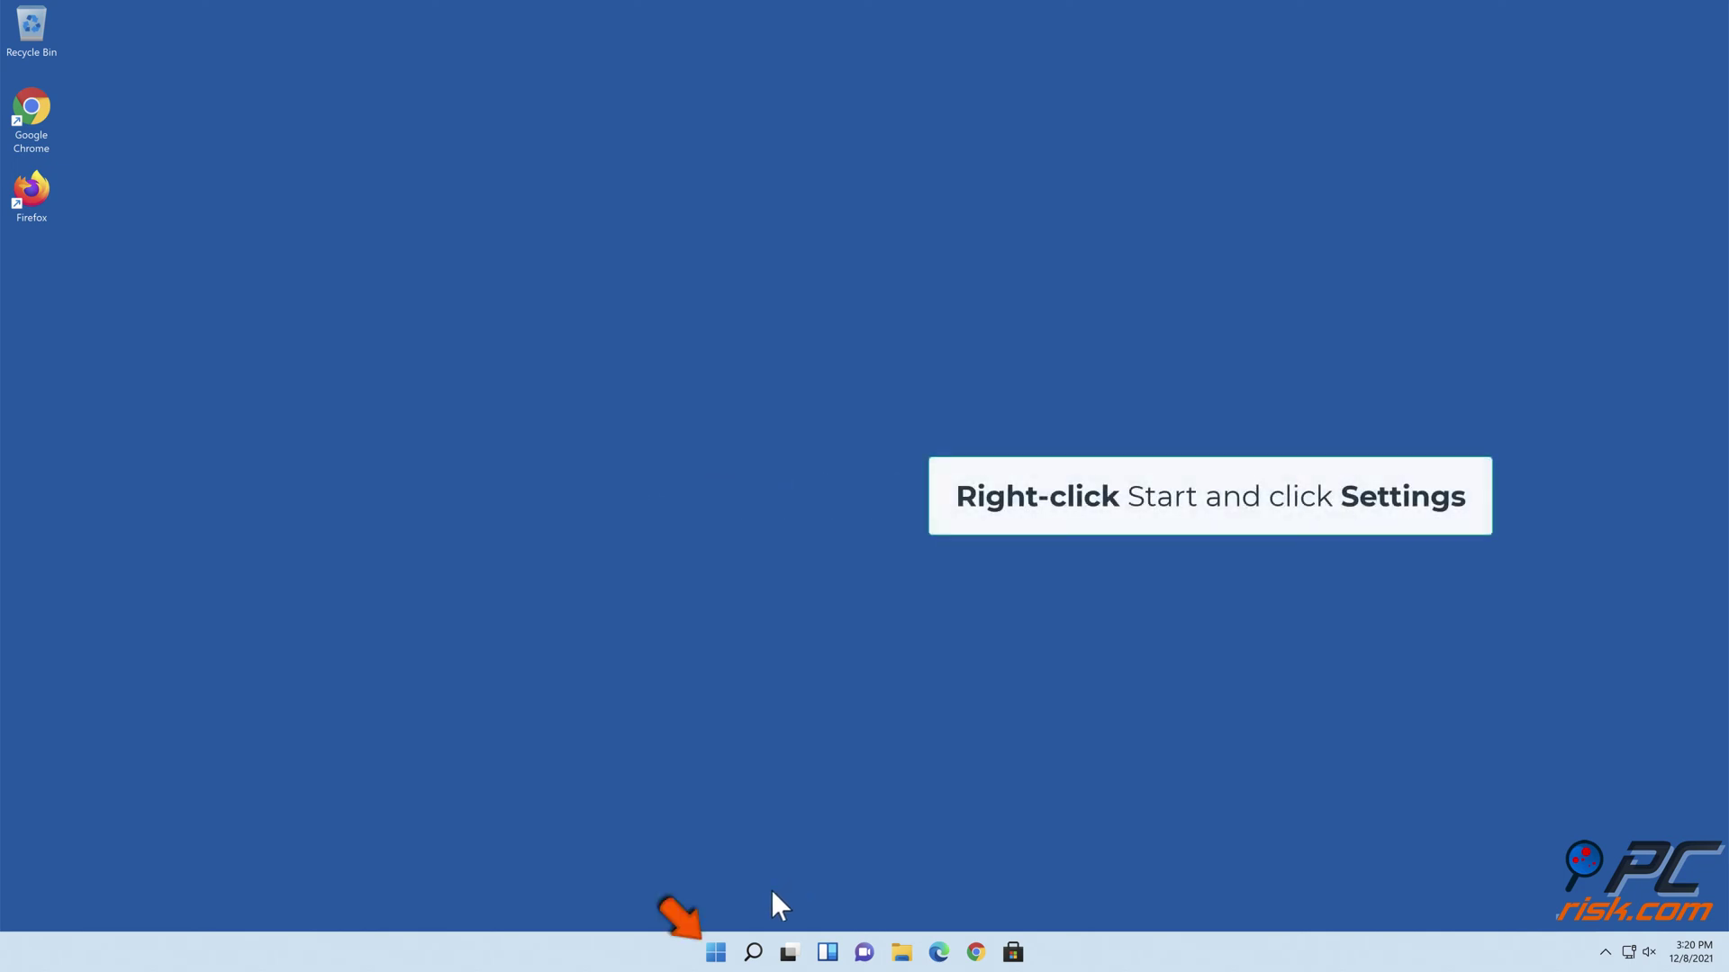
Reopen Settings and navigate to the Network & internet › Dial-up page.
right_click(718, 952)
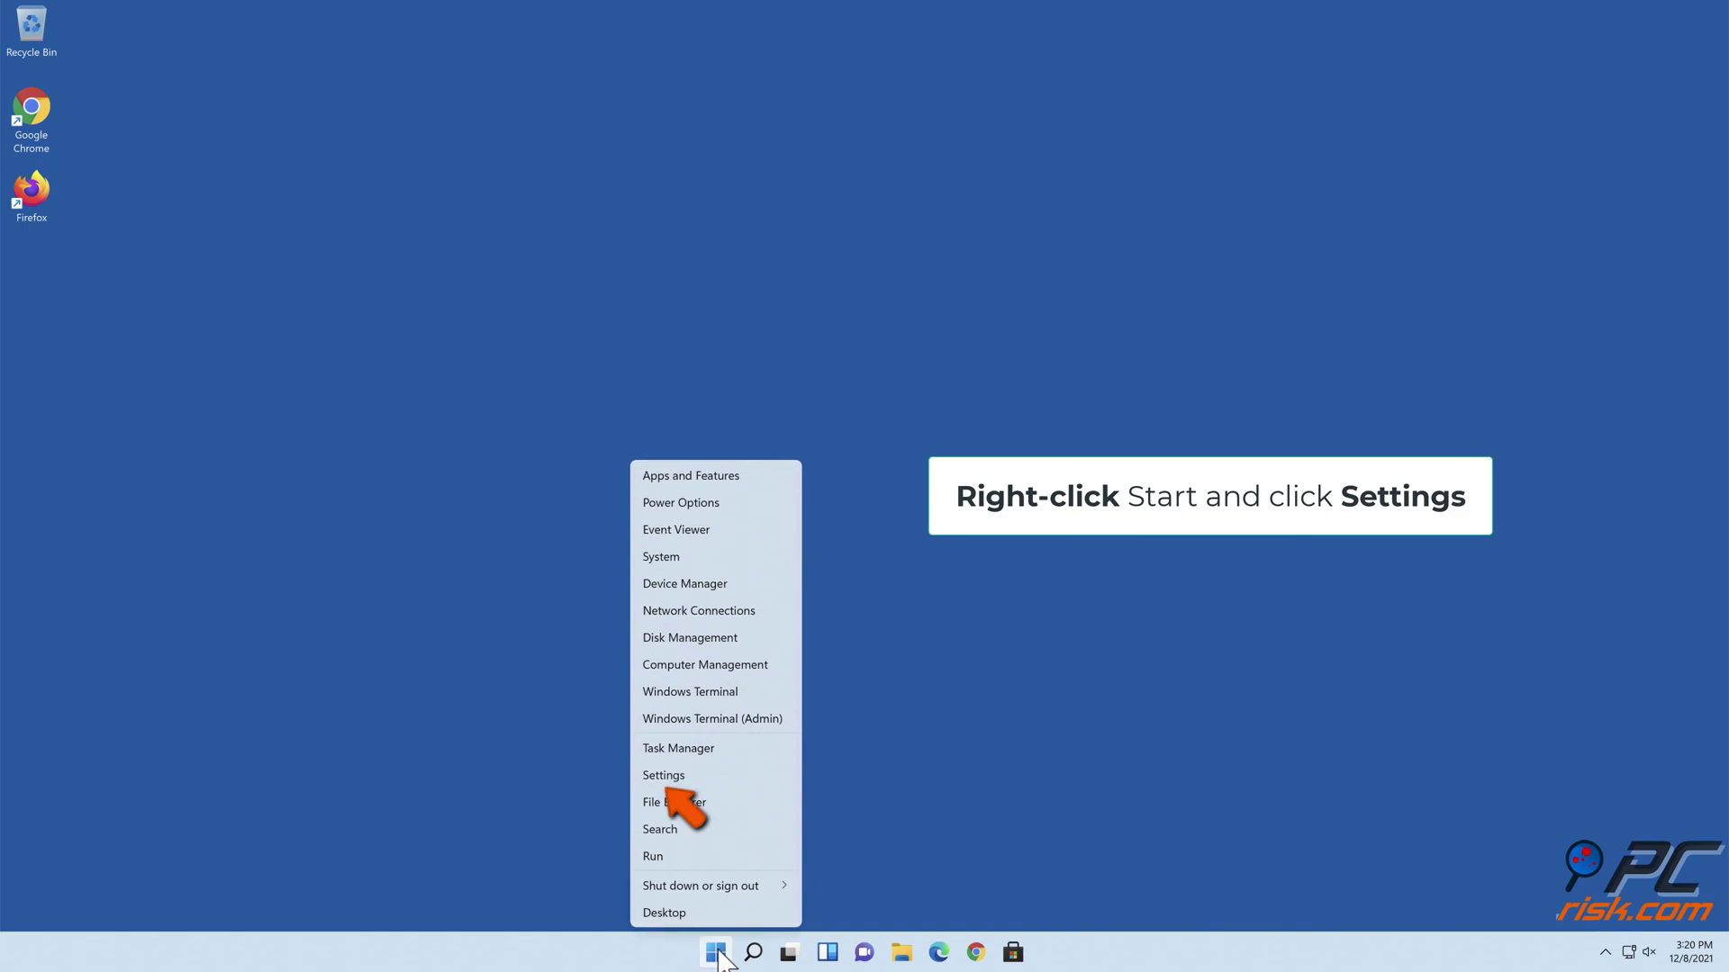
click(690, 777)
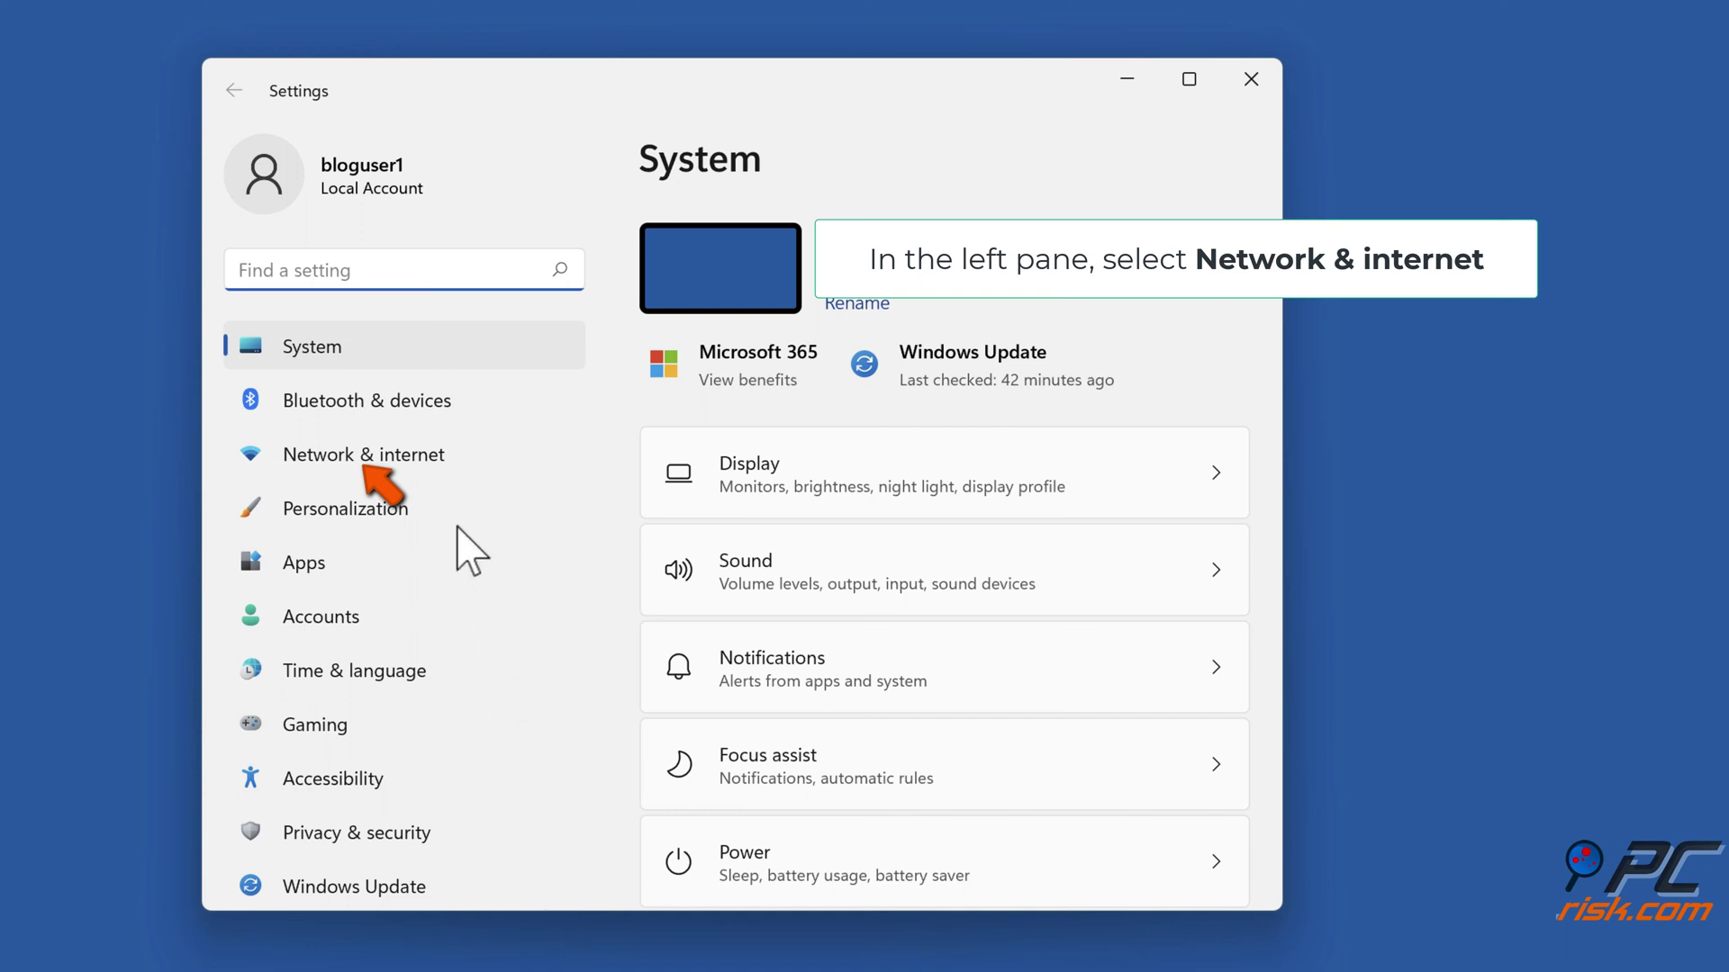
click(413, 467)
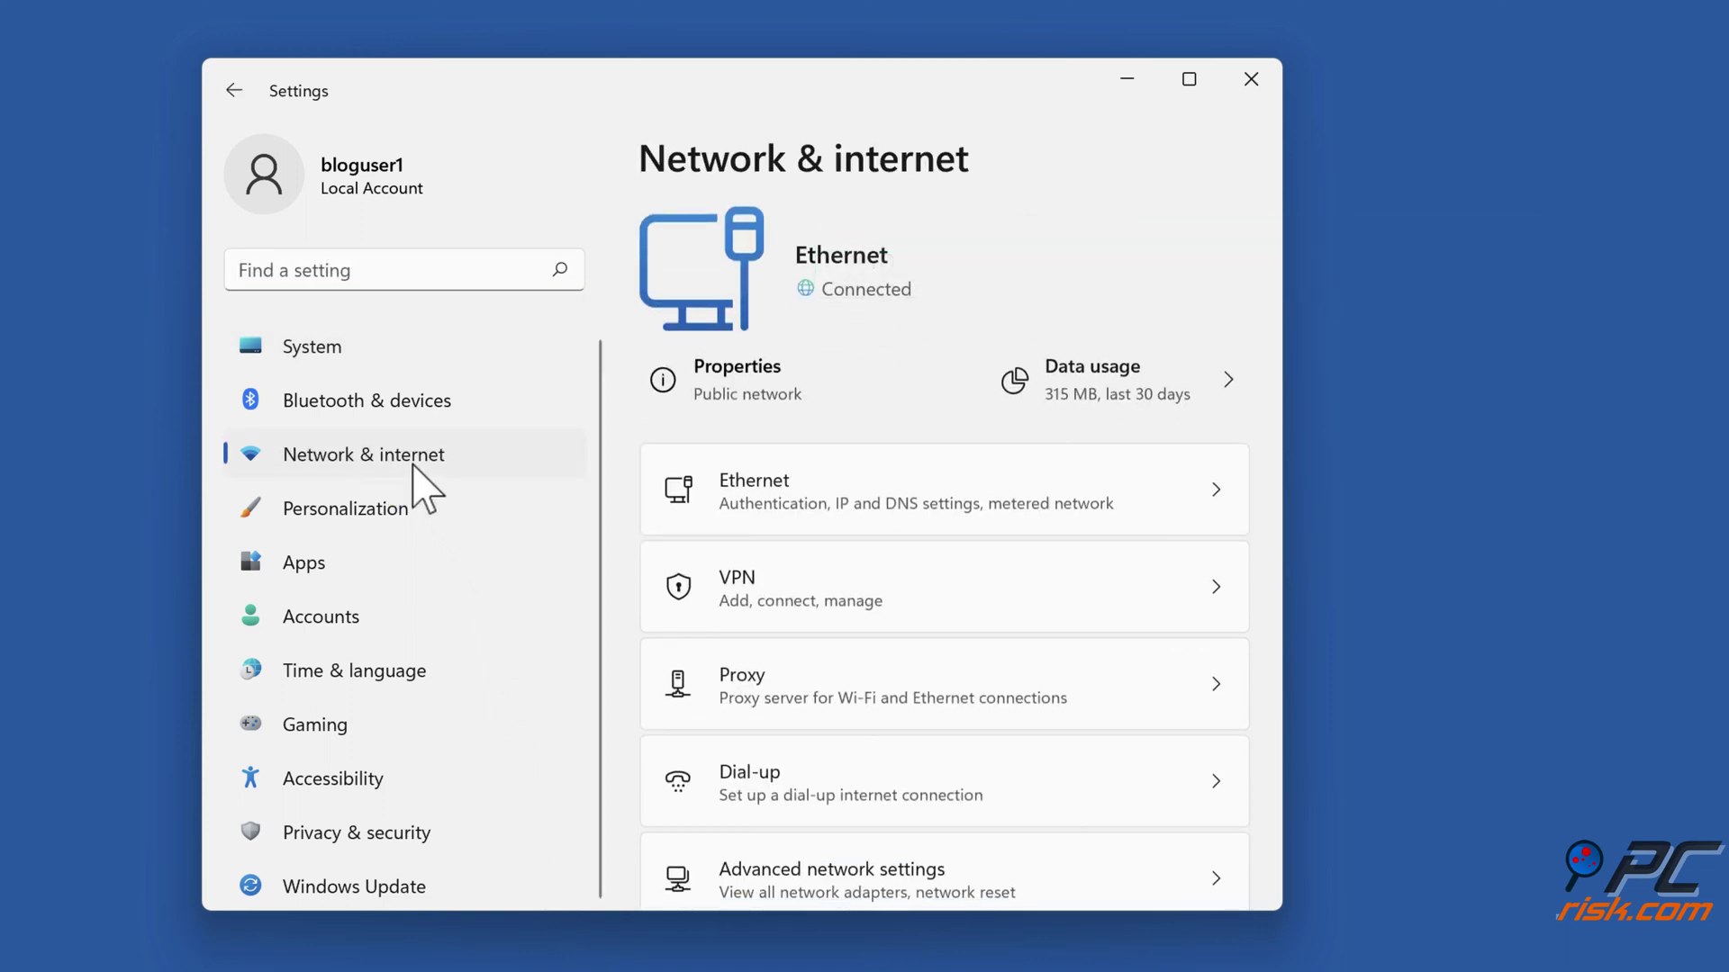
click(805, 816)
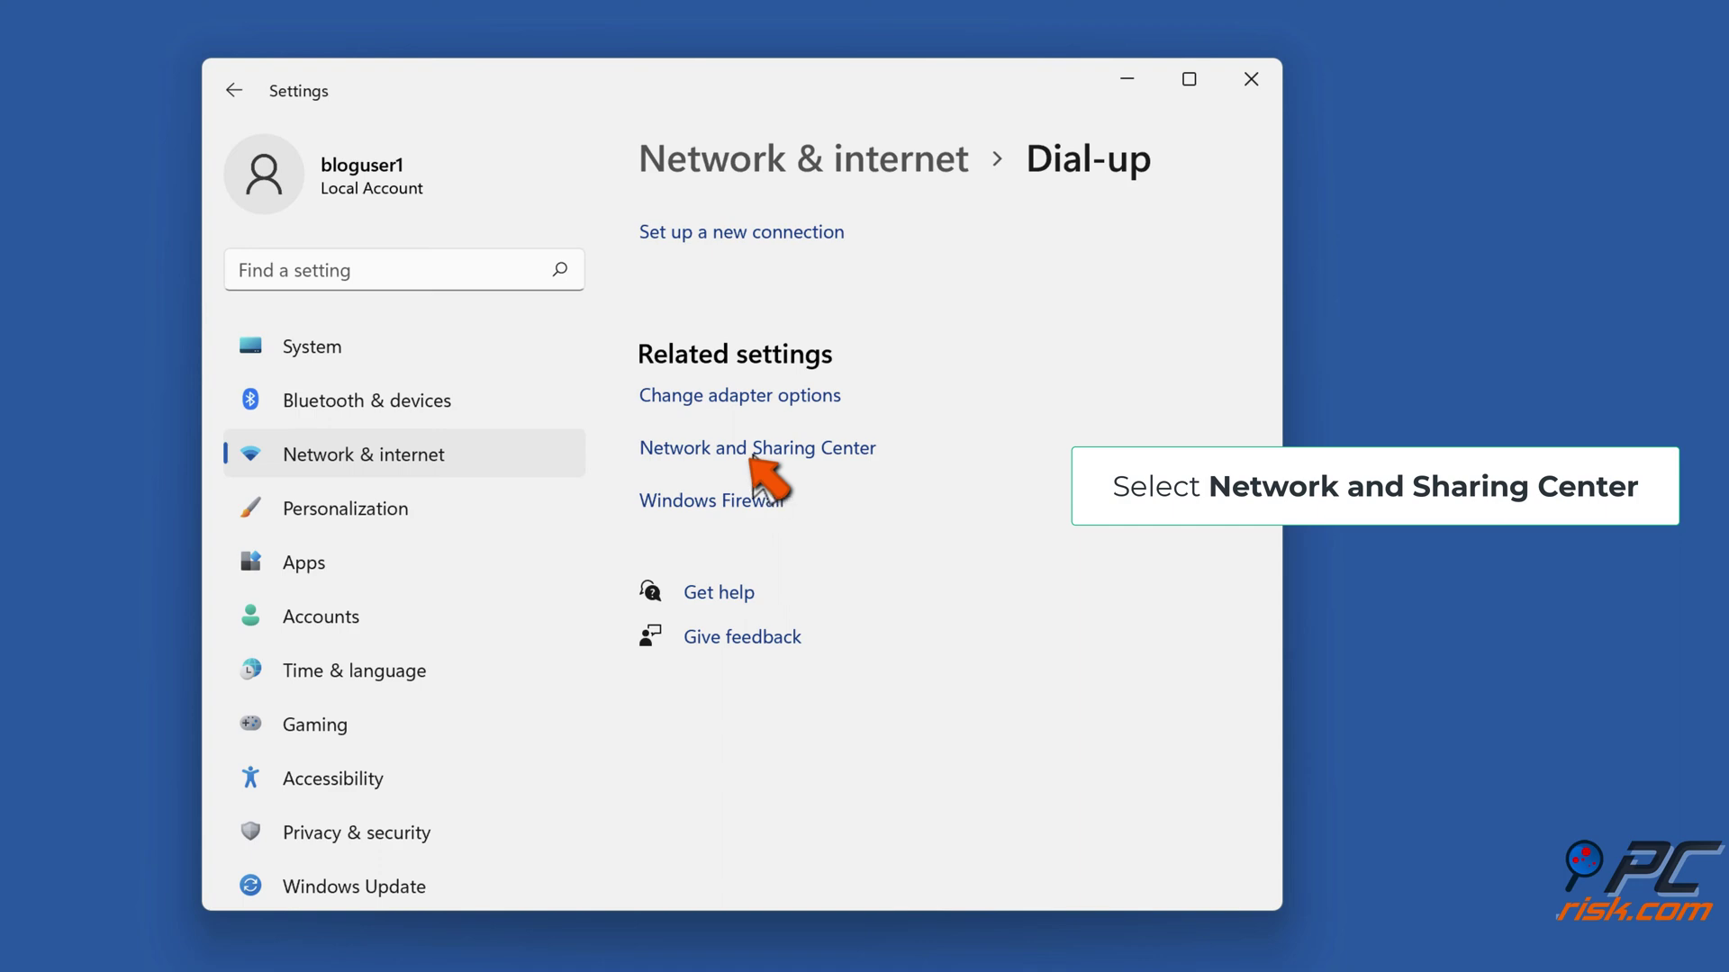
In Network and Sharing Center's advanced sharing settings, turn on network discovery and save.
click(755, 451)
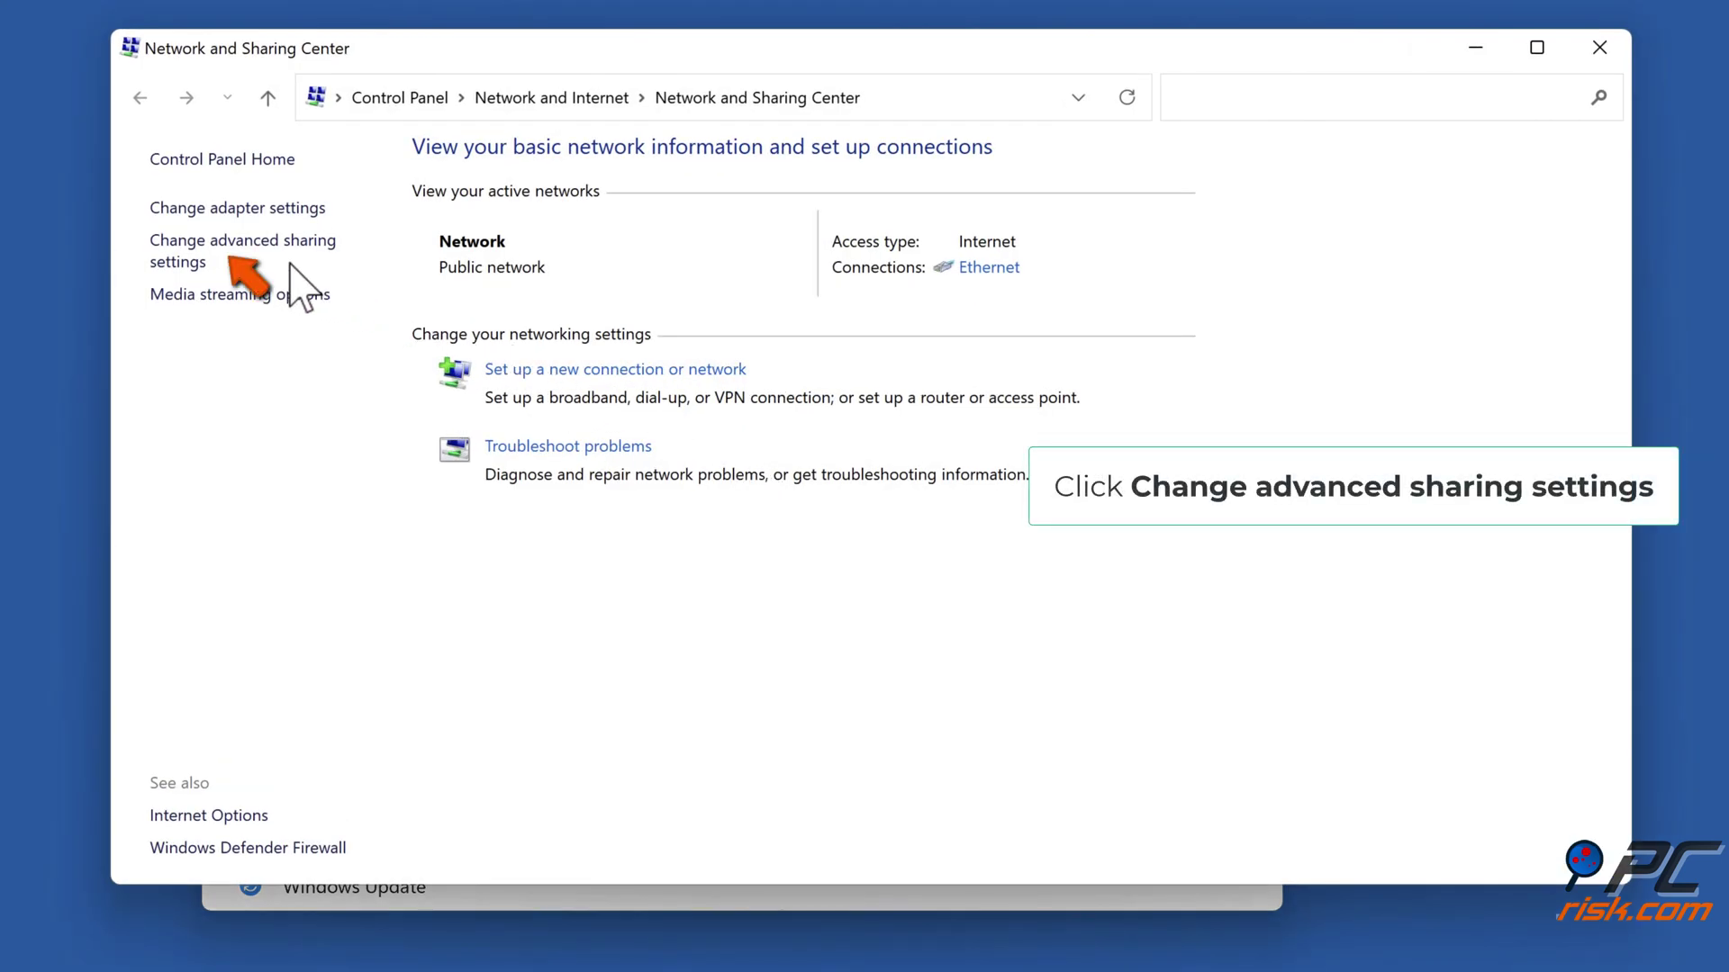
click(253, 243)
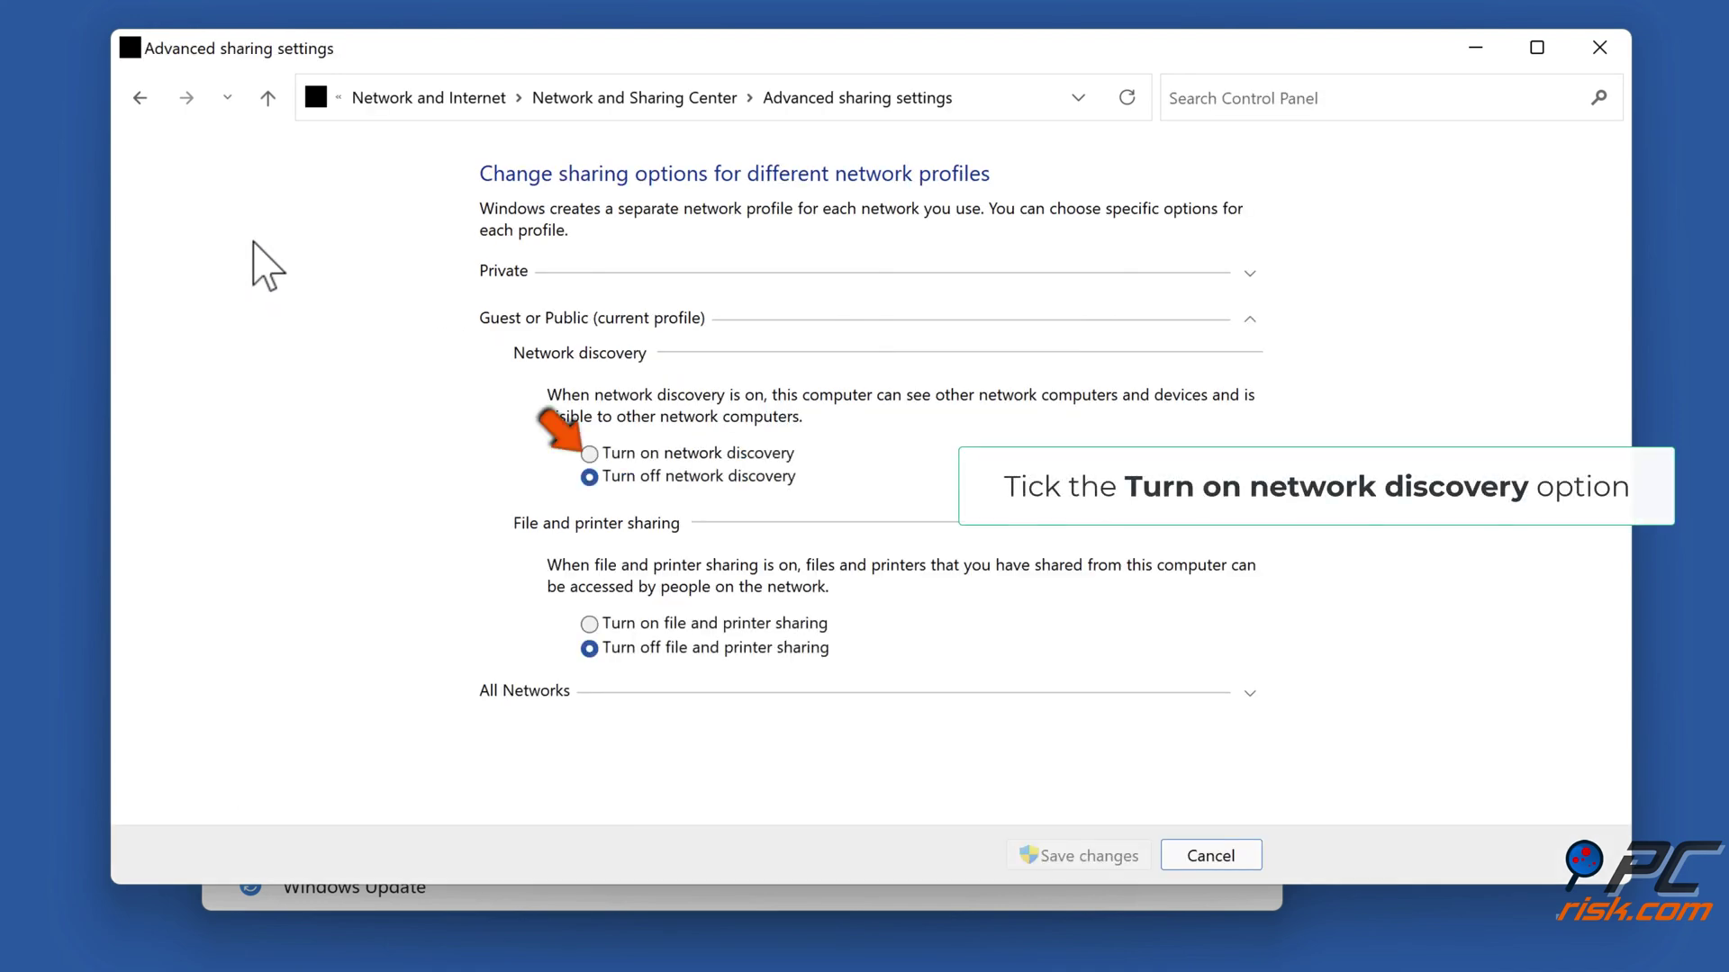
click(588, 455)
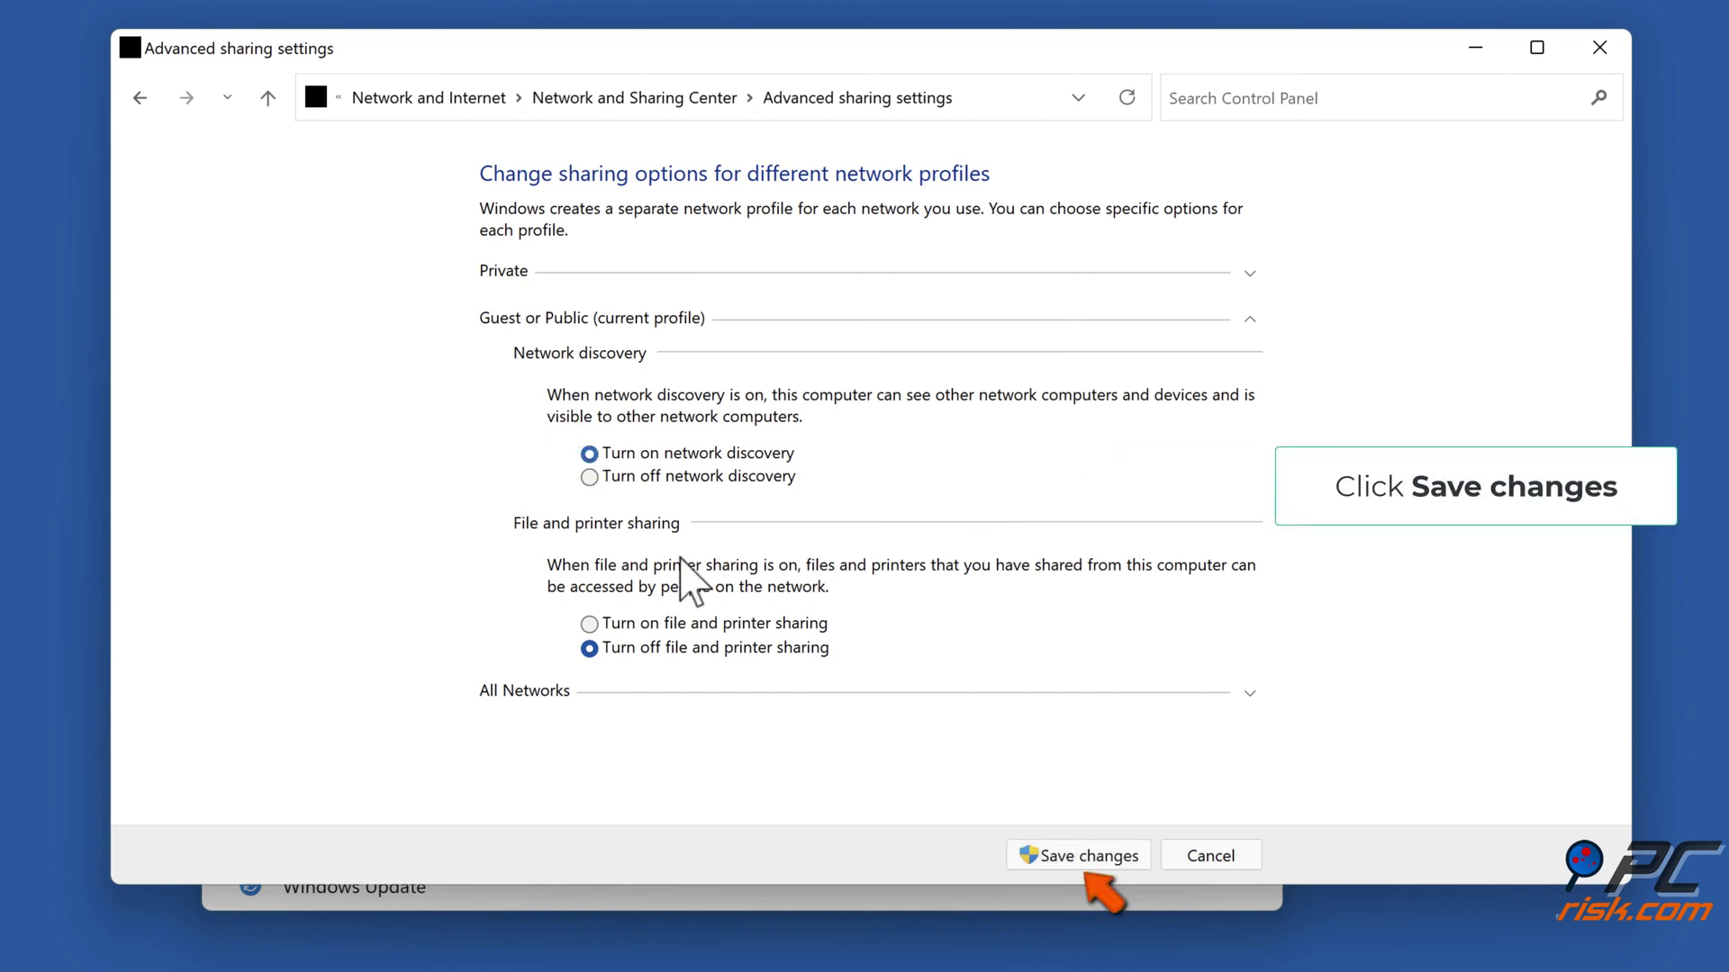
click(1073, 861)
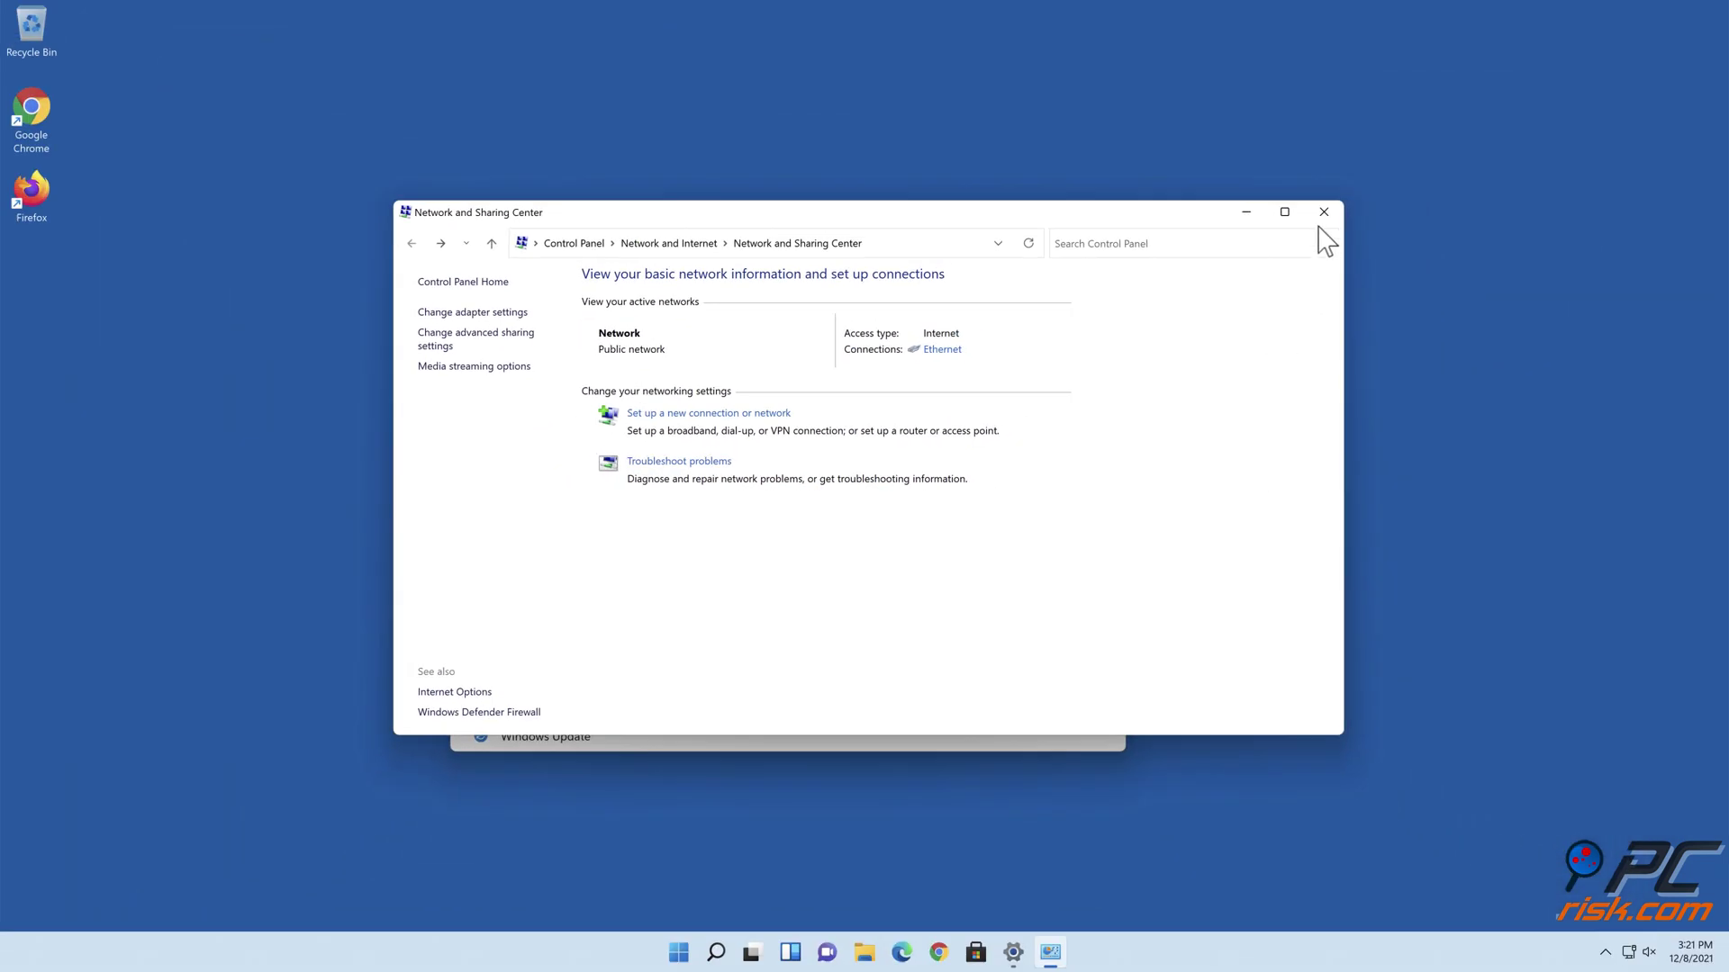
Close the Network and Sharing Center and the Settings window.
click(1323, 213)
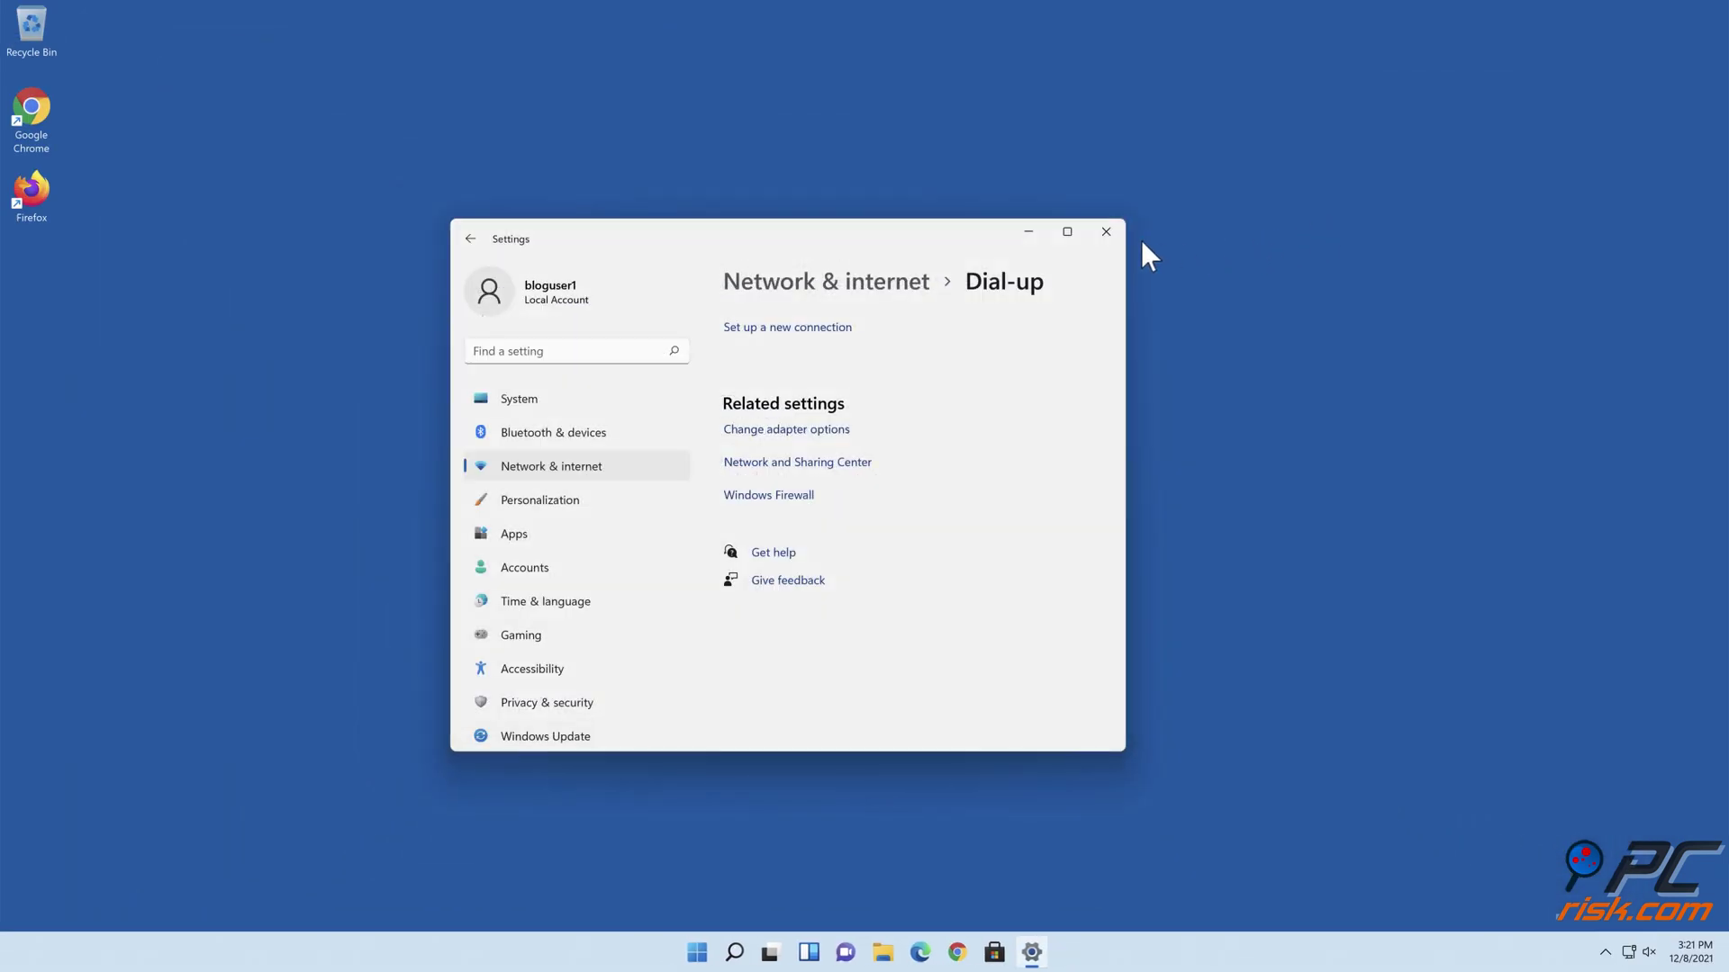
click(1106, 232)
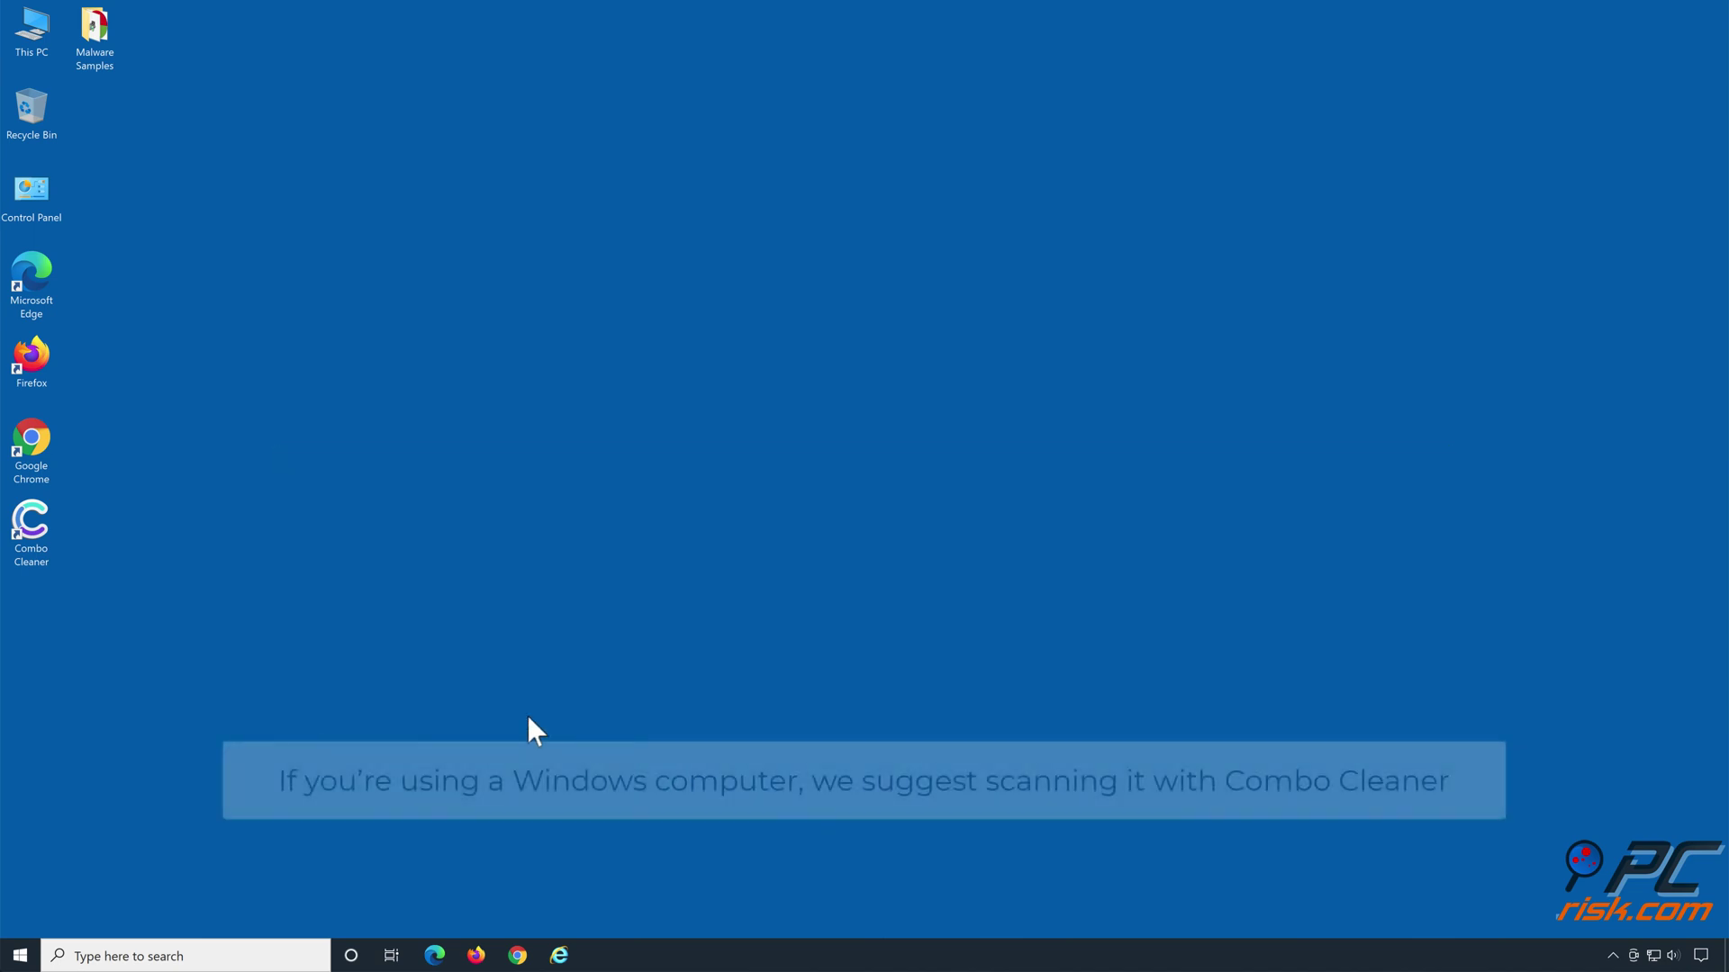
Run a Combo Cleaner quick scan and quarantine all 21 detected threats.
double_click(36, 538)
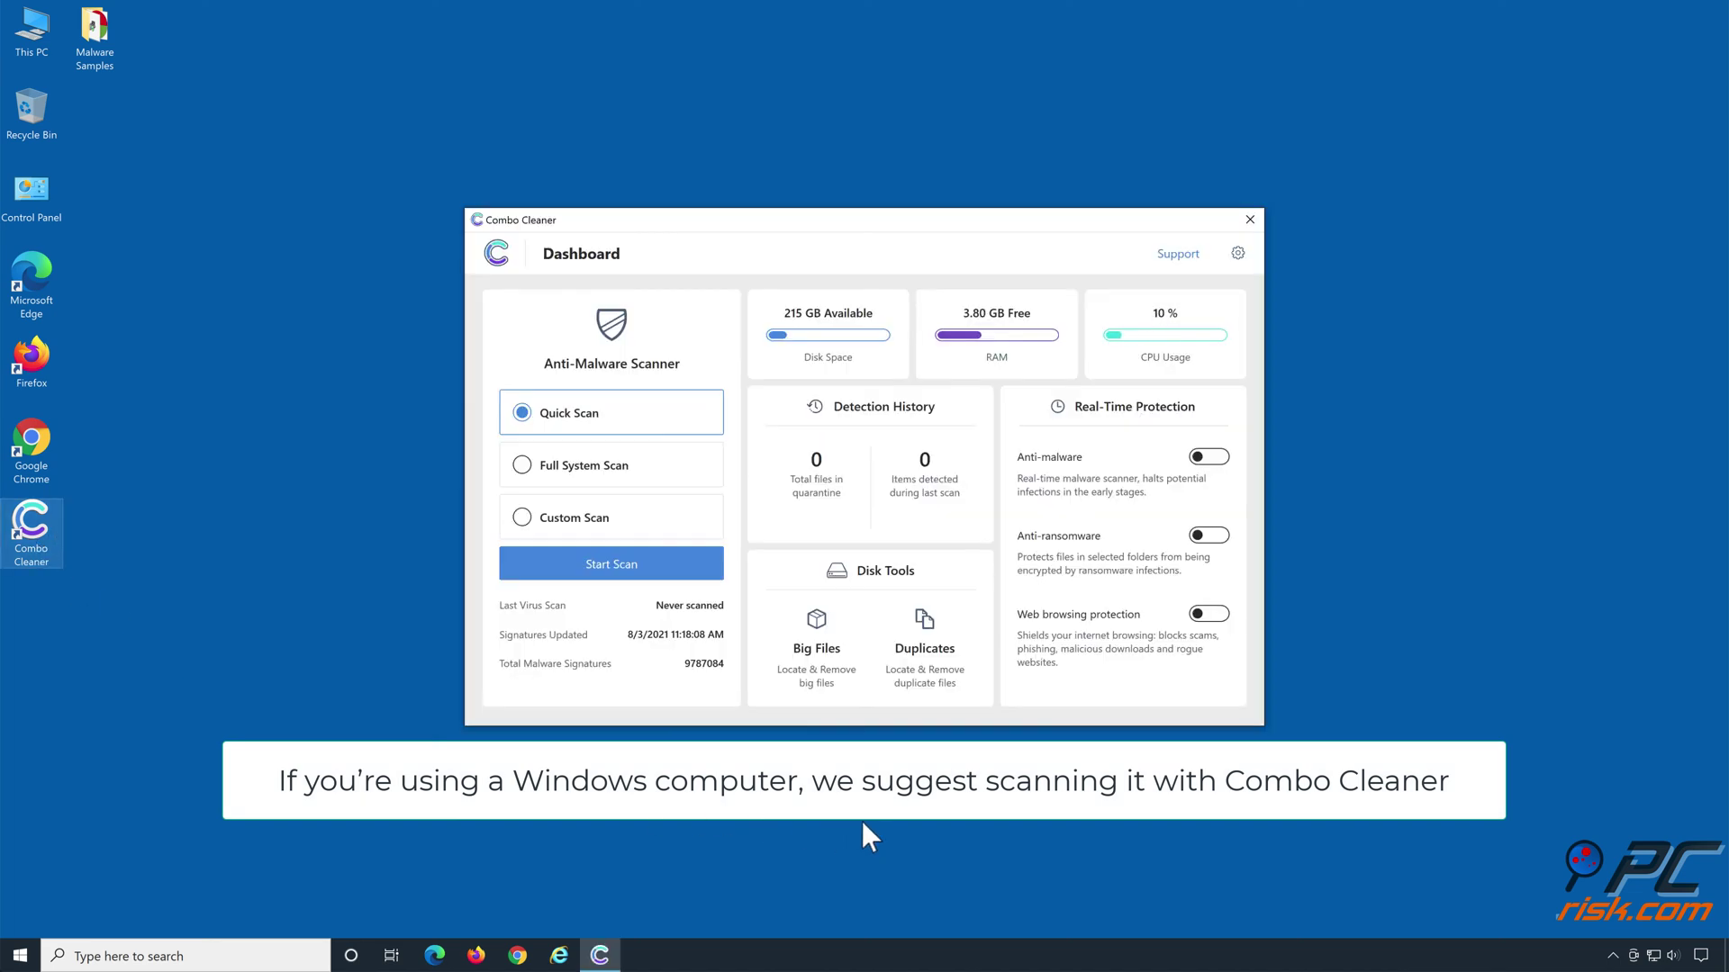
click(611, 574)
click(613, 586)
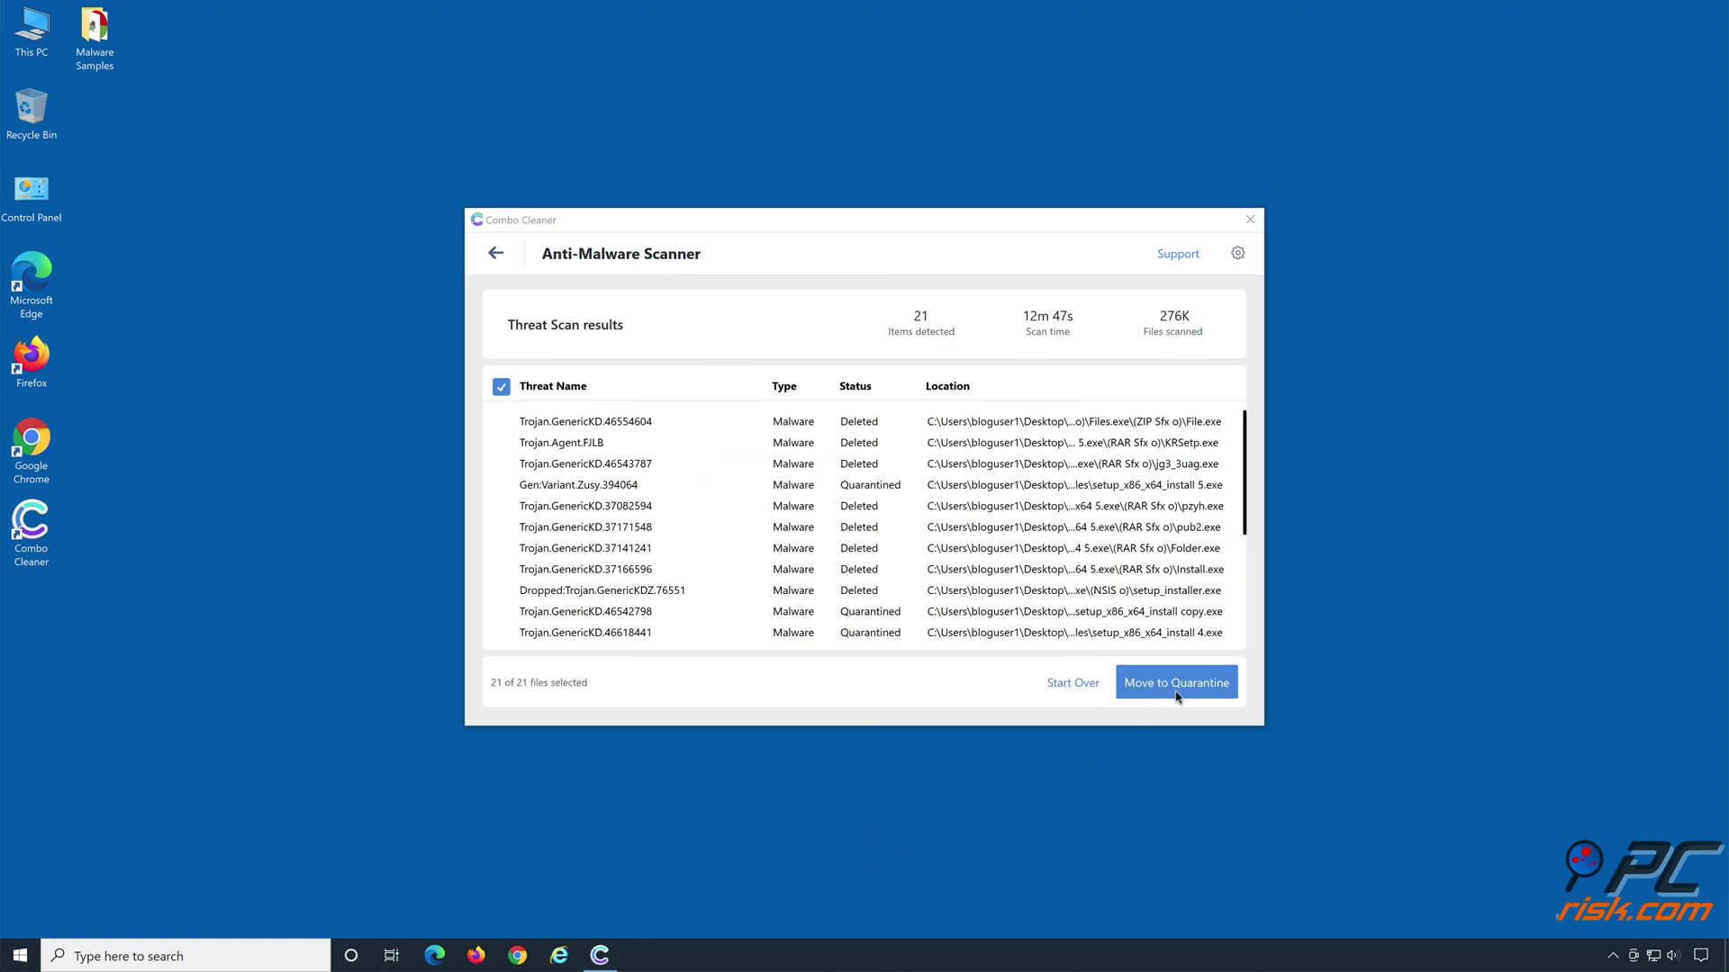
click(1176, 694)
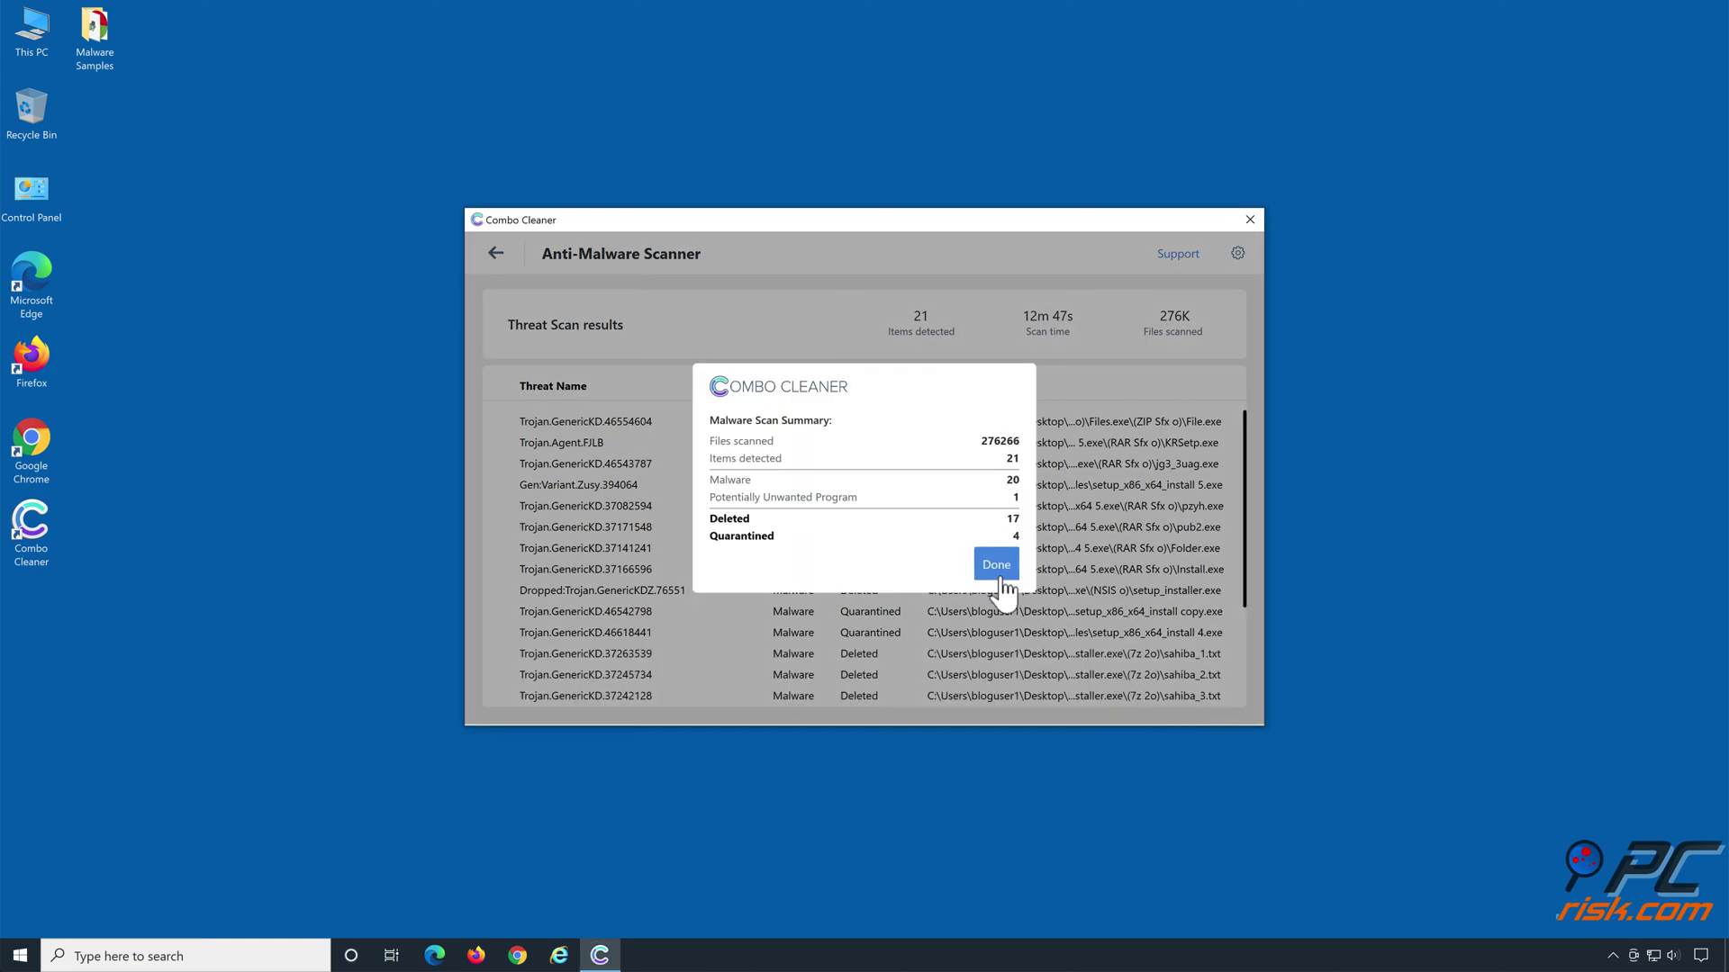
click(1005, 574)
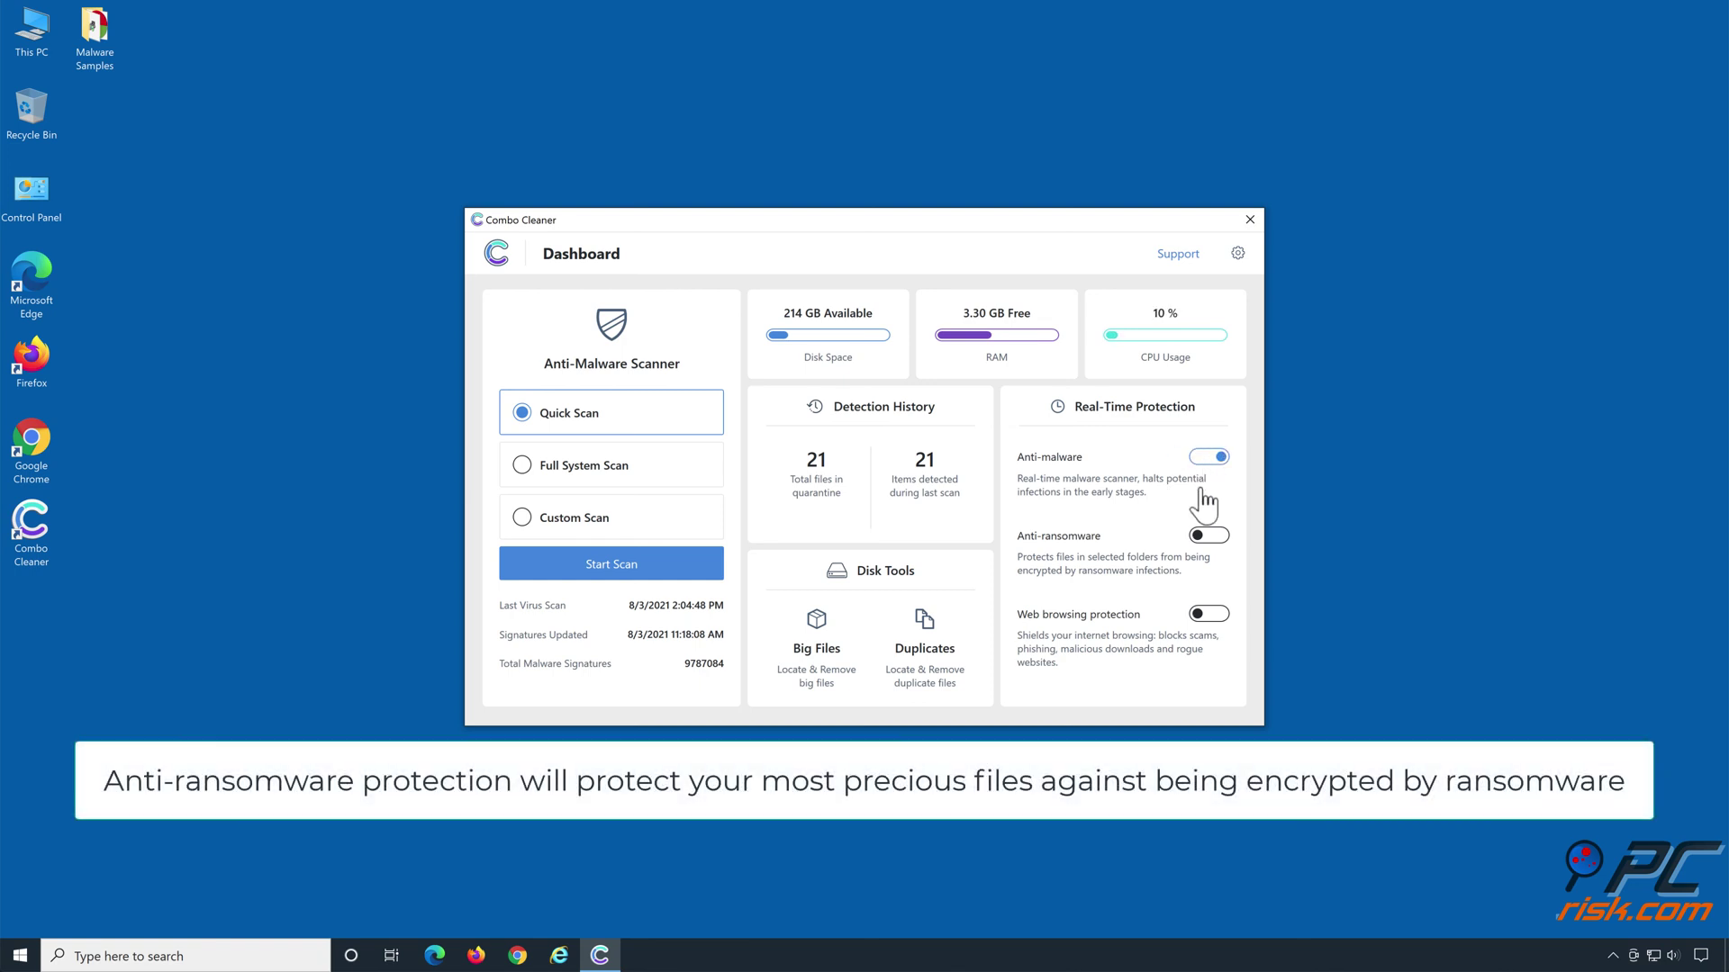
Add the Libraries > Documents folder to Combo Cleaner's anti-ransomware protected folders.
click(1208, 537)
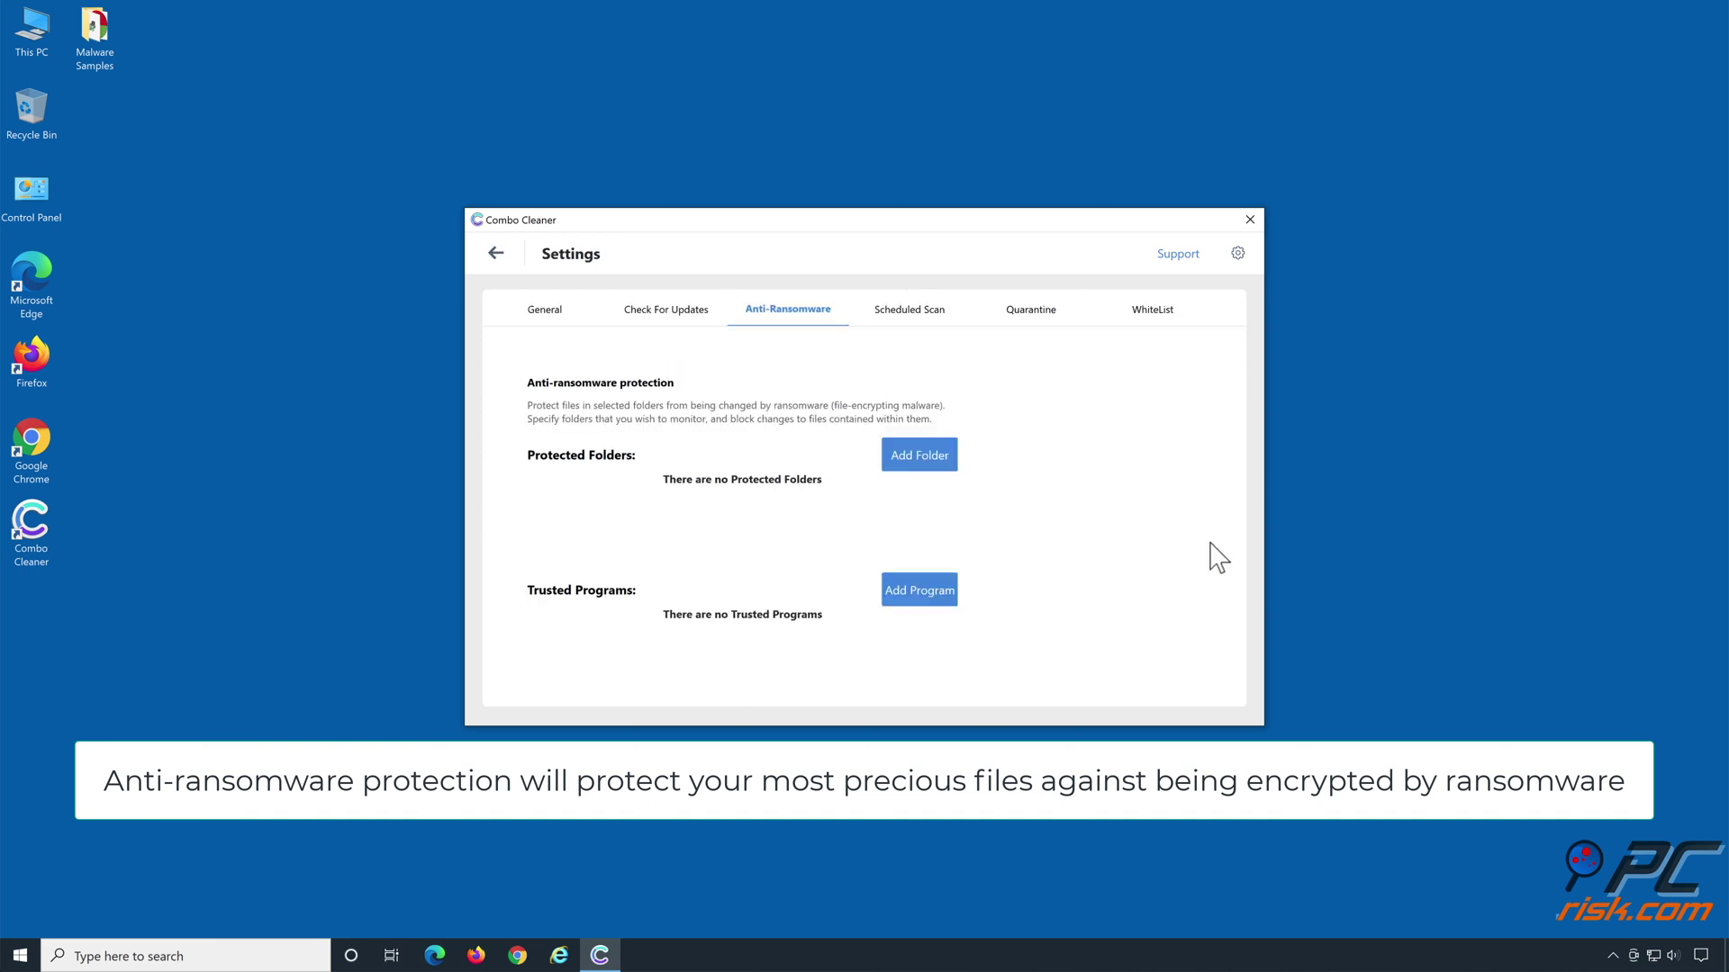
click(918, 456)
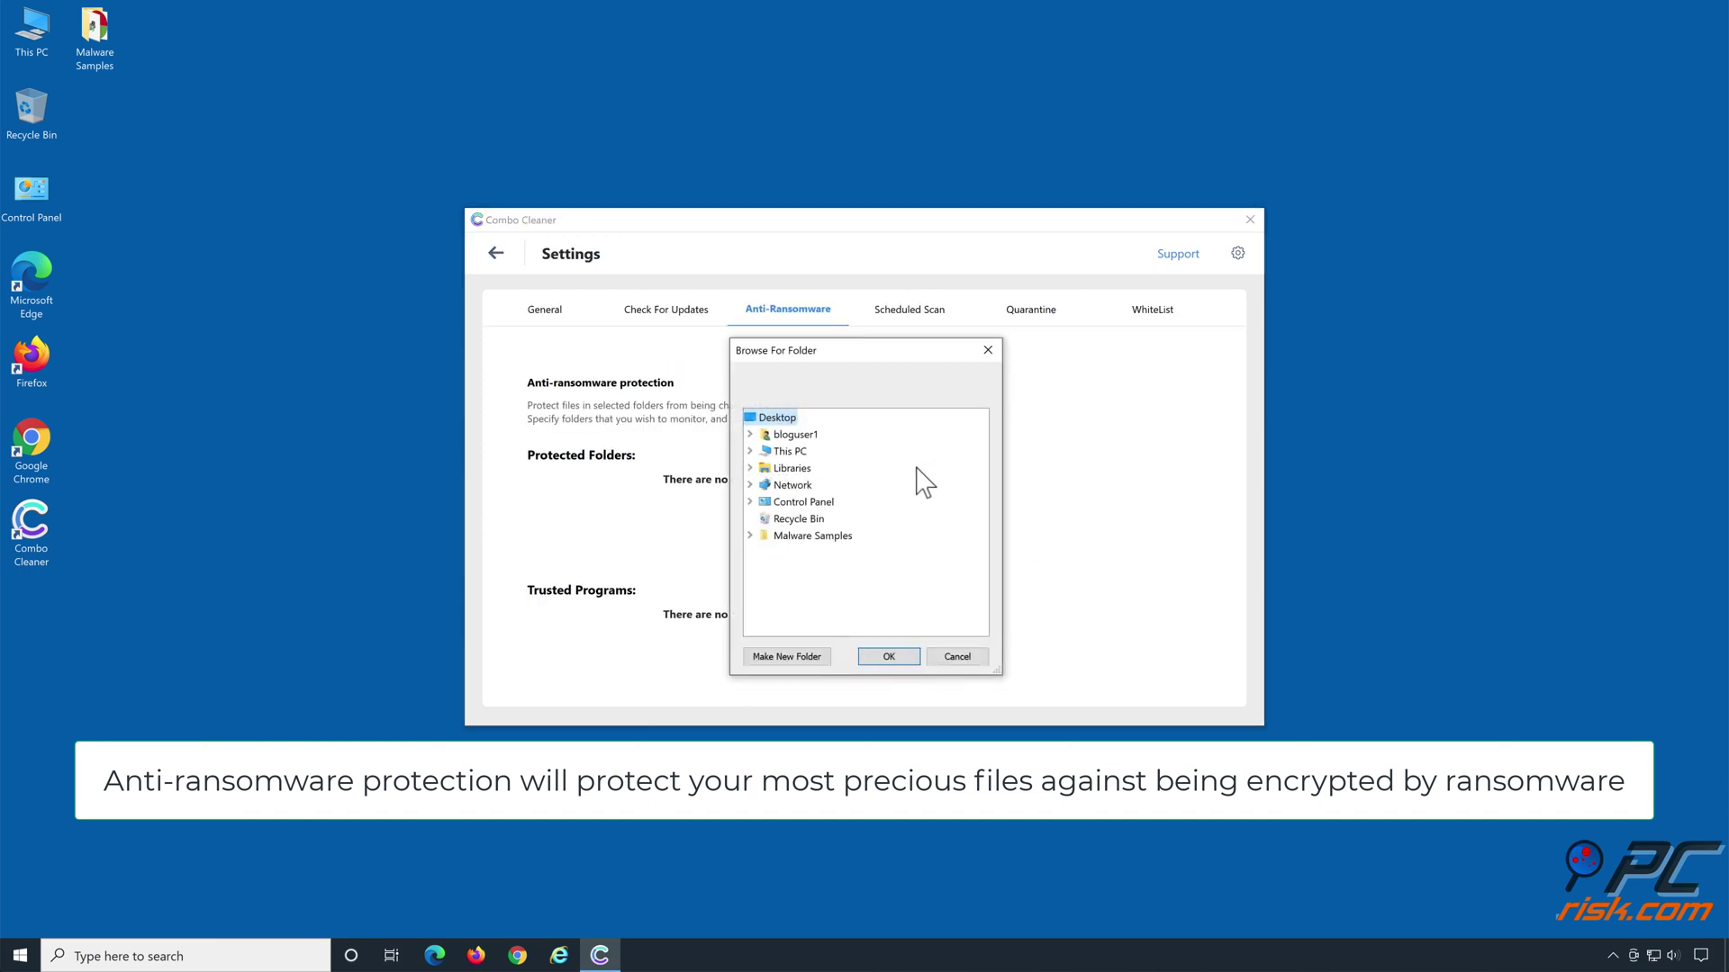
click(749, 468)
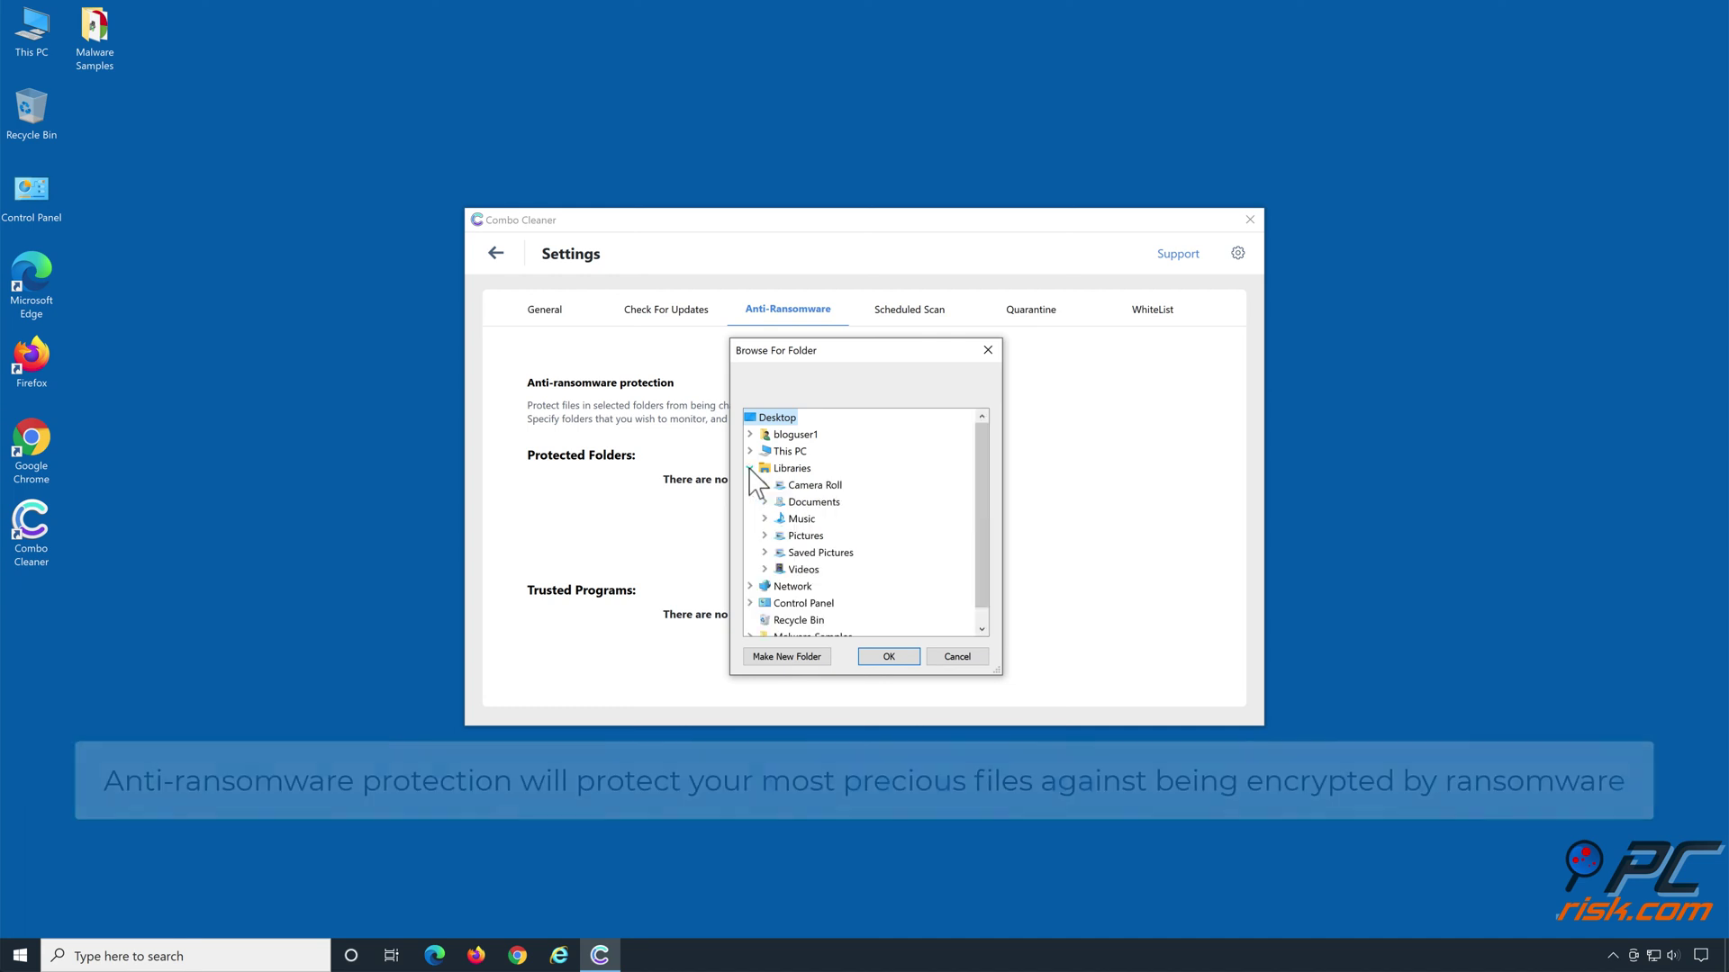
double_click(815, 503)
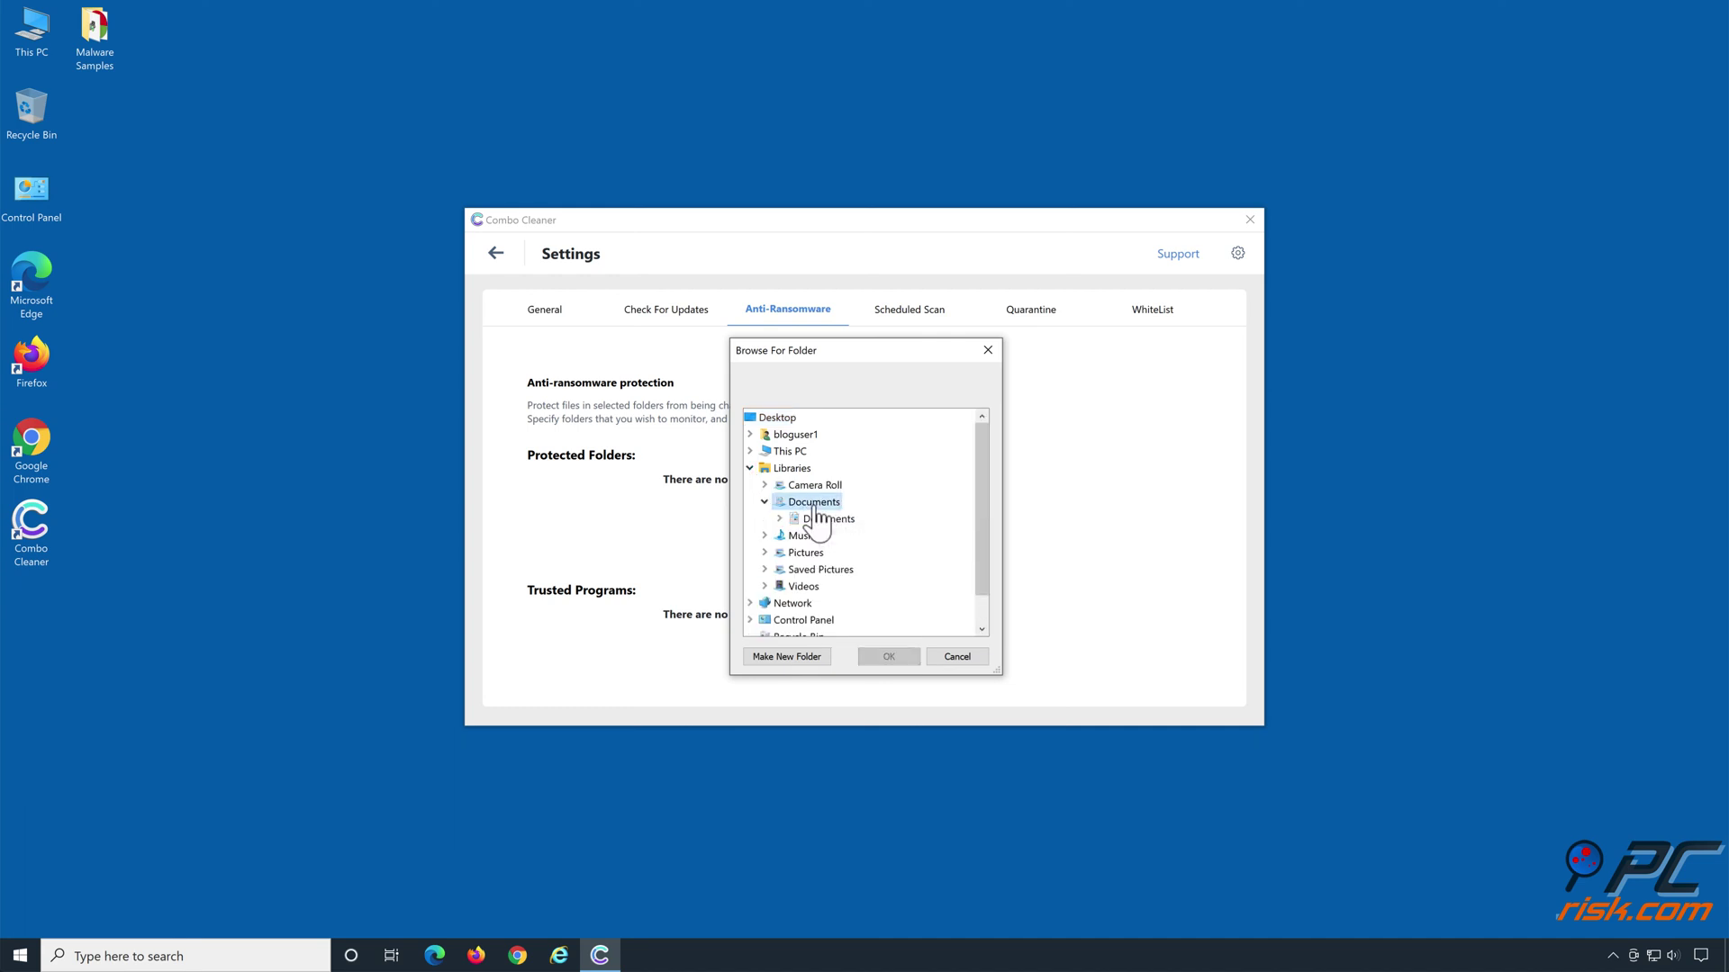
click(821, 519)
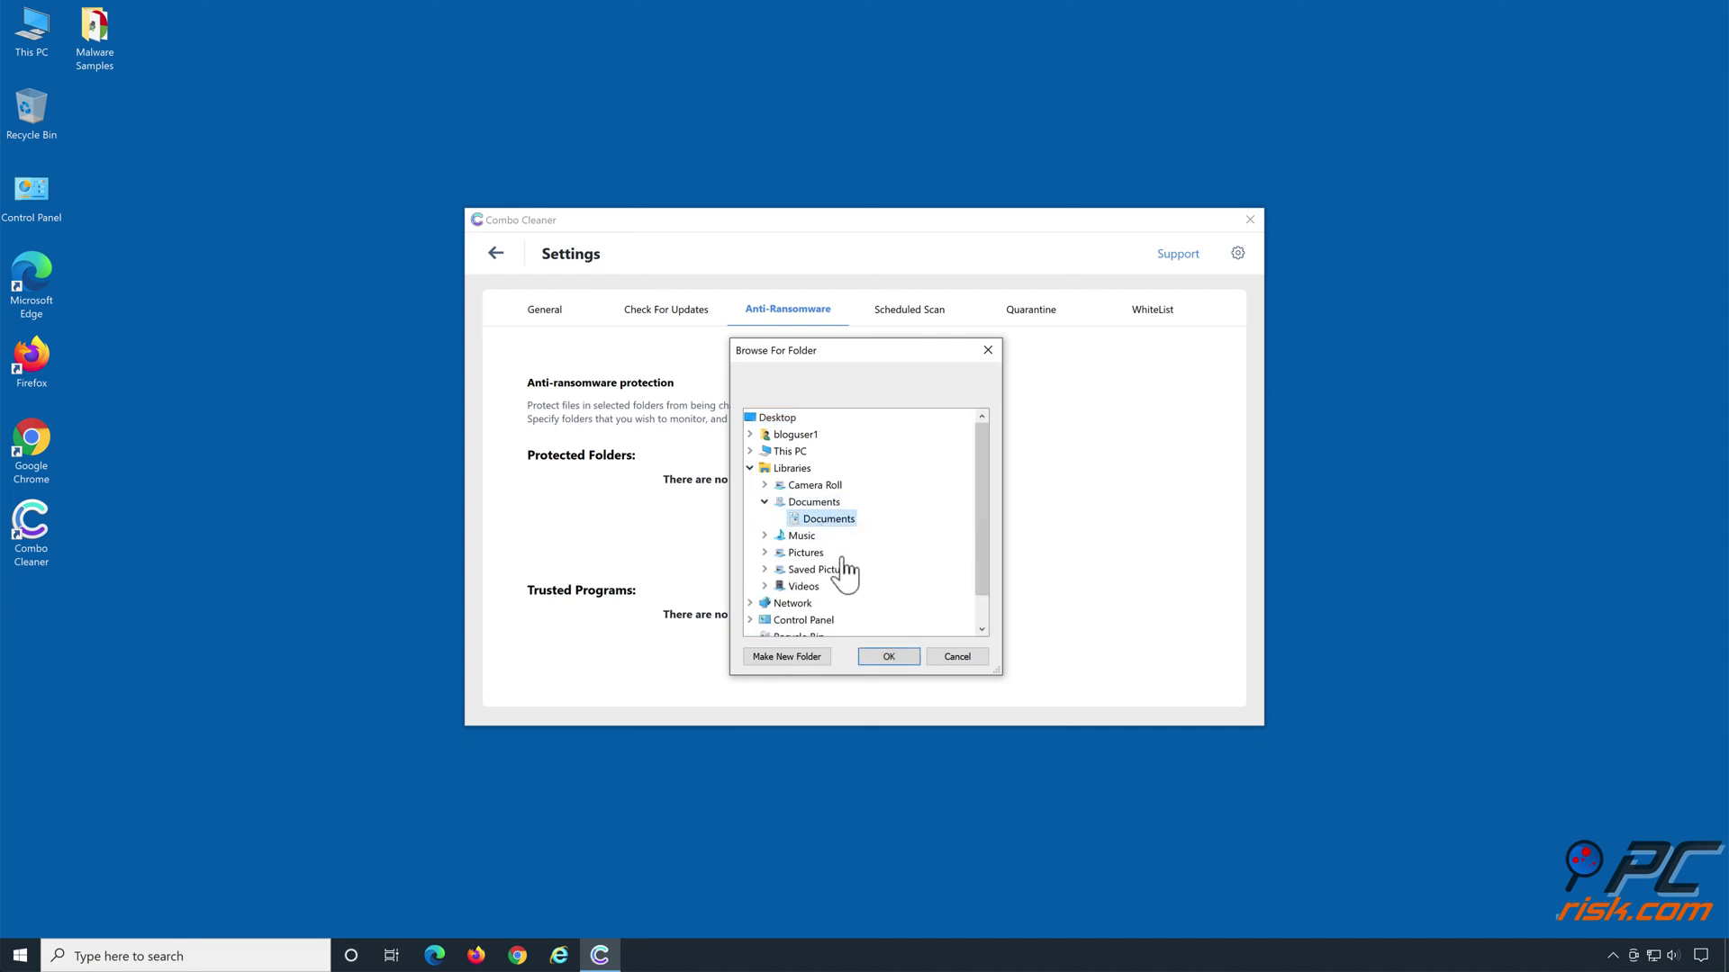
click(889, 658)
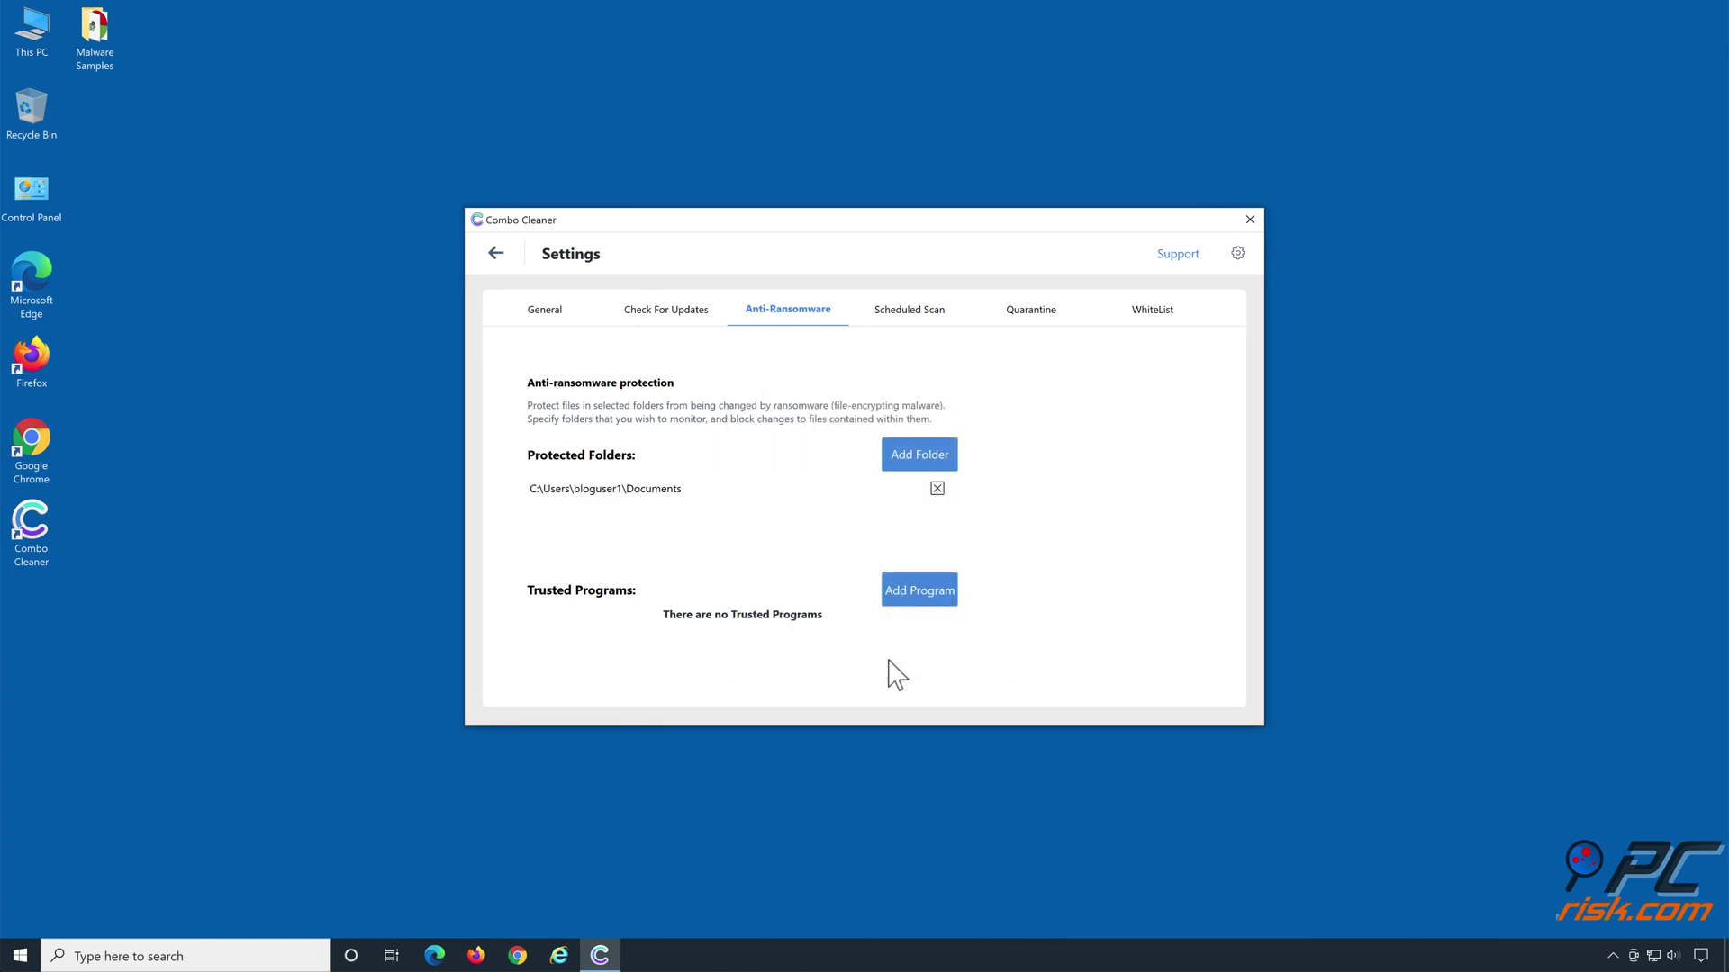
Return to the Combo Cleaner Dashboard showing both protections enabled.
click(496, 253)
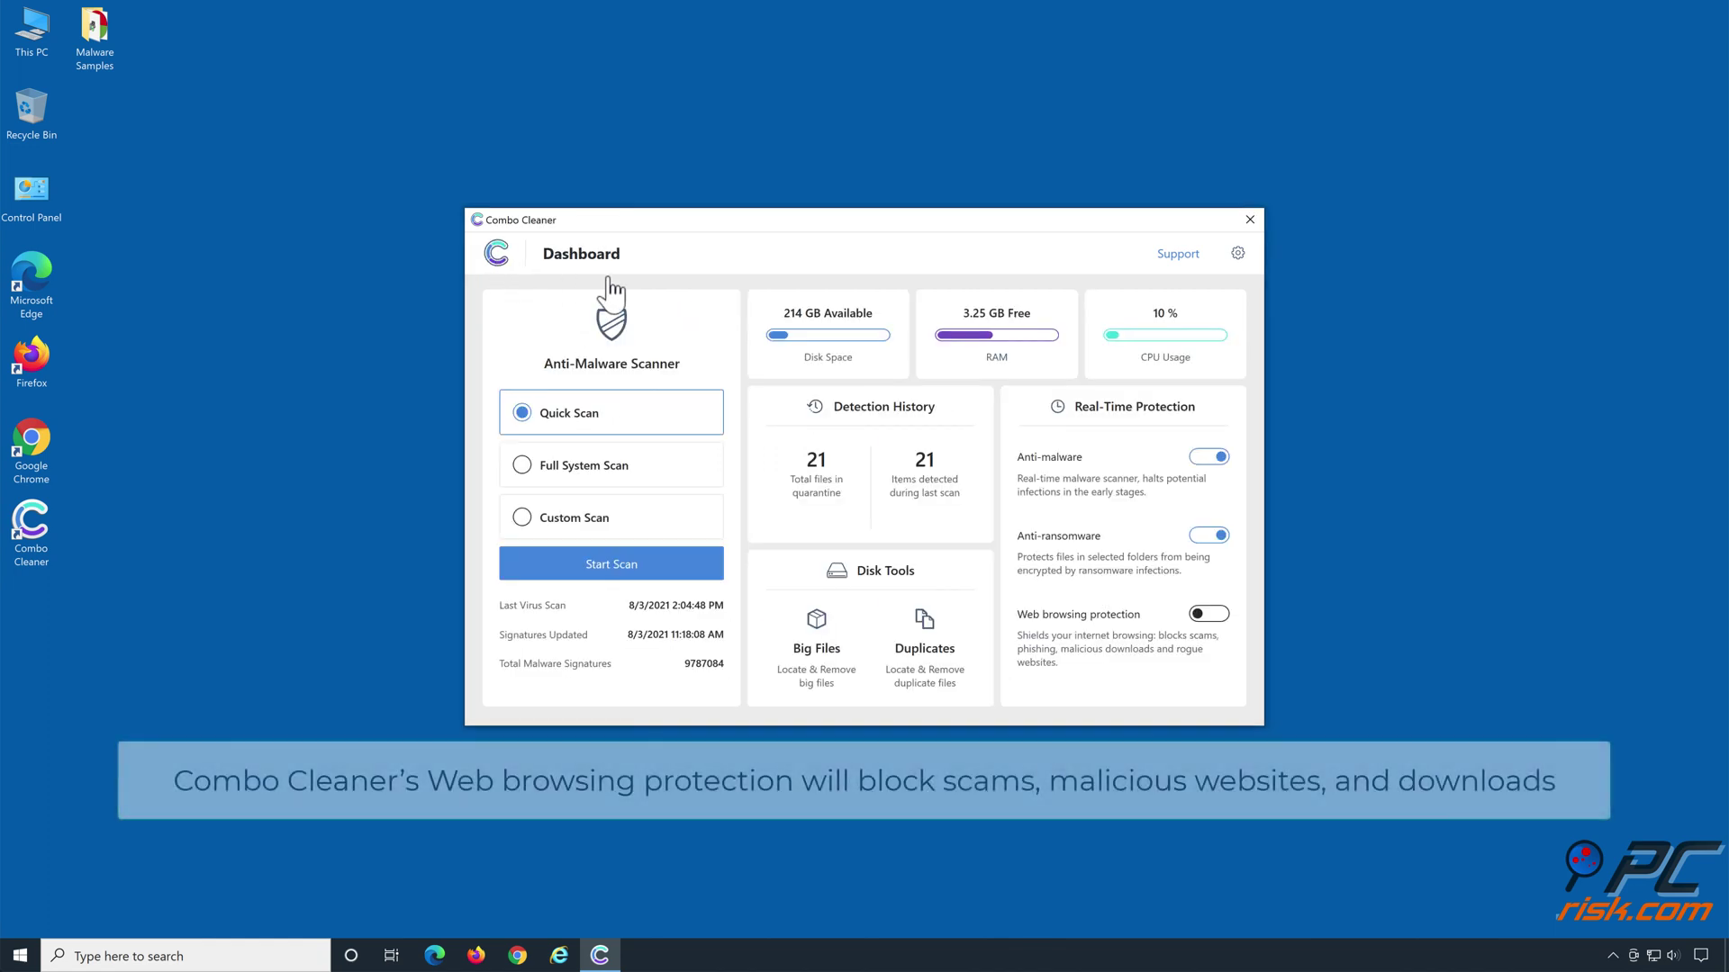